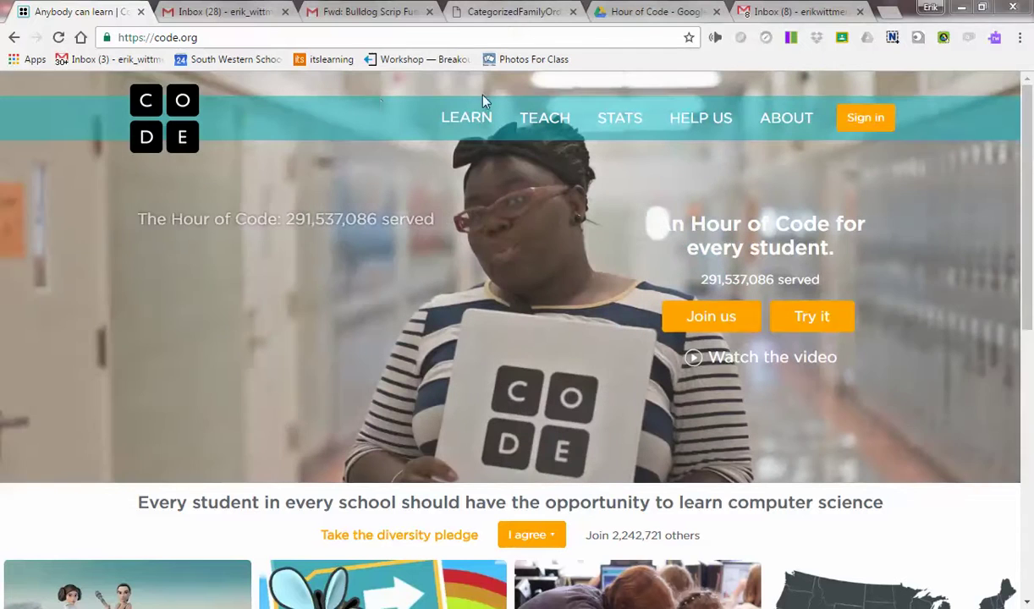
Step: Bring up the new-account form with Teacher as the account type, then return to the sign-in page
click(865, 120)
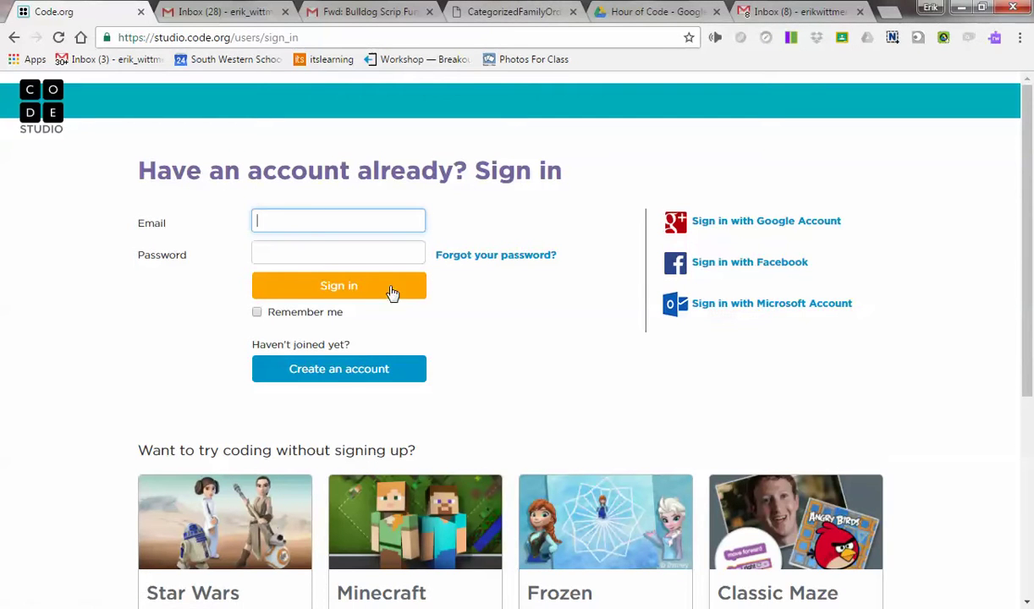
click(337, 372)
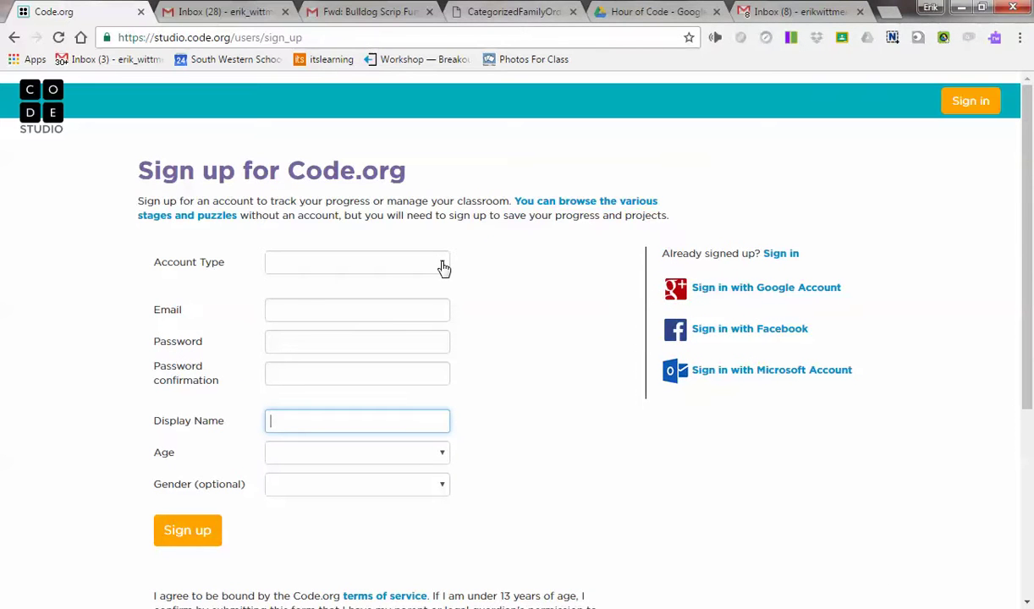
click(443, 266)
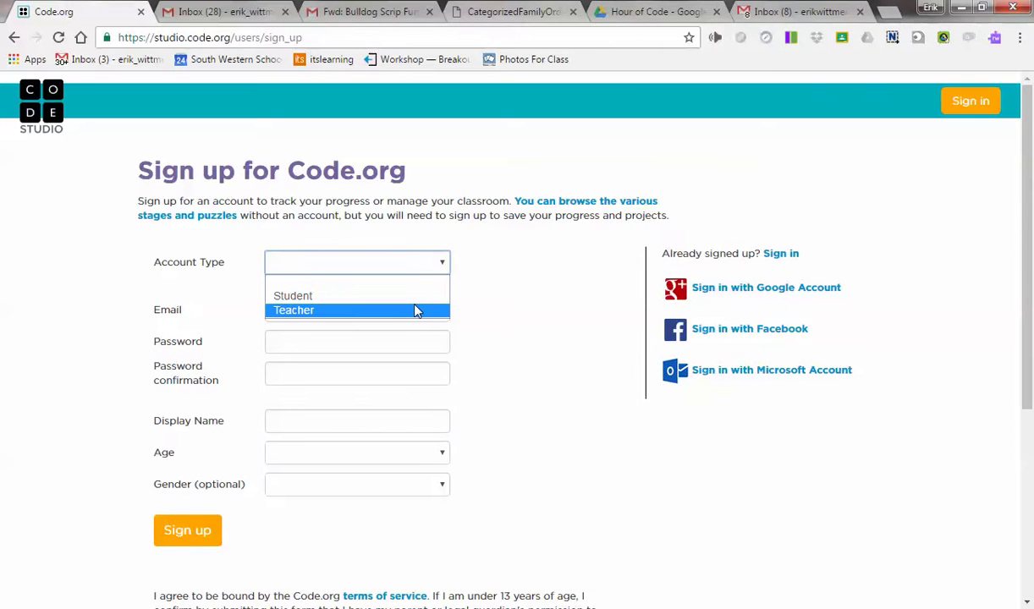
click(414, 310)
click(405, 307)
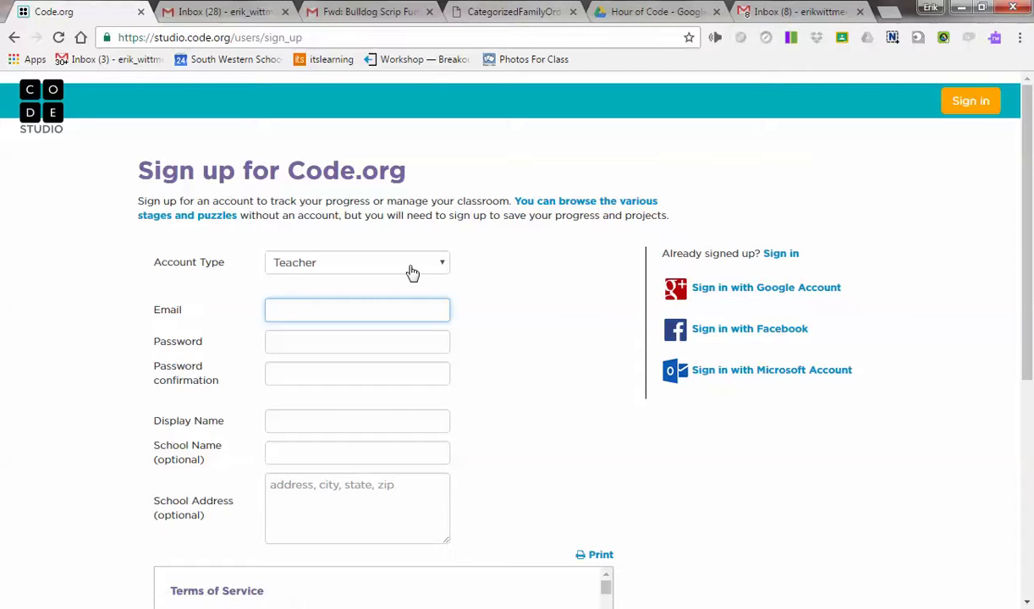
click(975, 102)
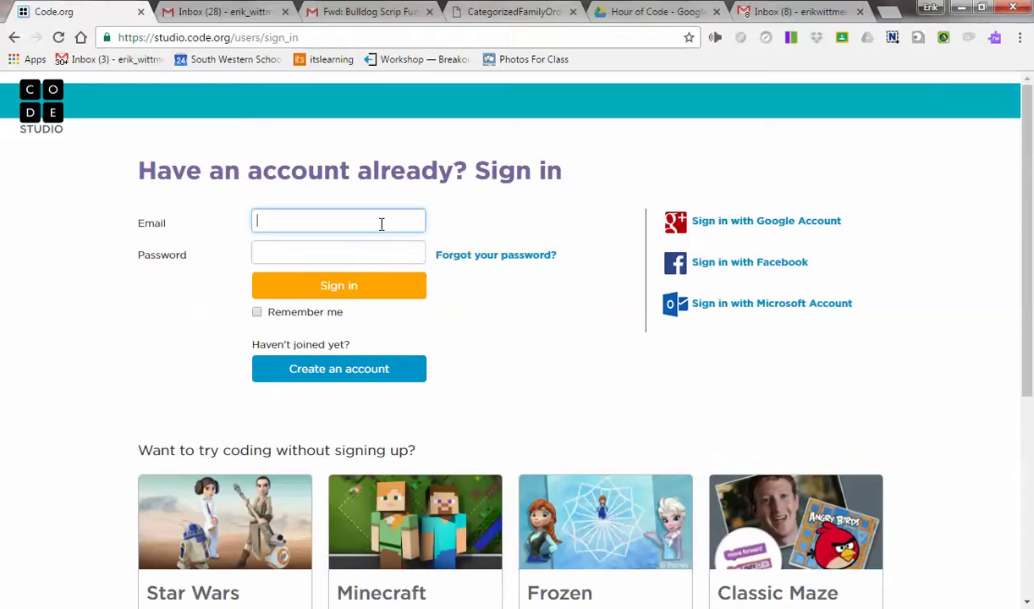
Step: Sign in with the teacher account's email and password, retrying after the first attempt is rejected
text(r@gmail.com)
key(Tab)
text(********)
key(Return)
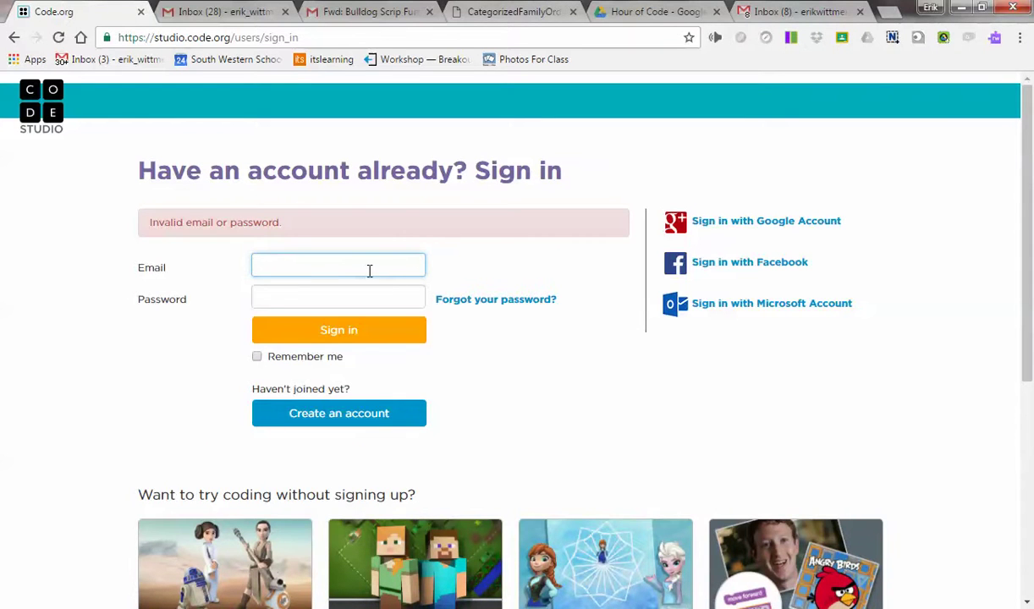
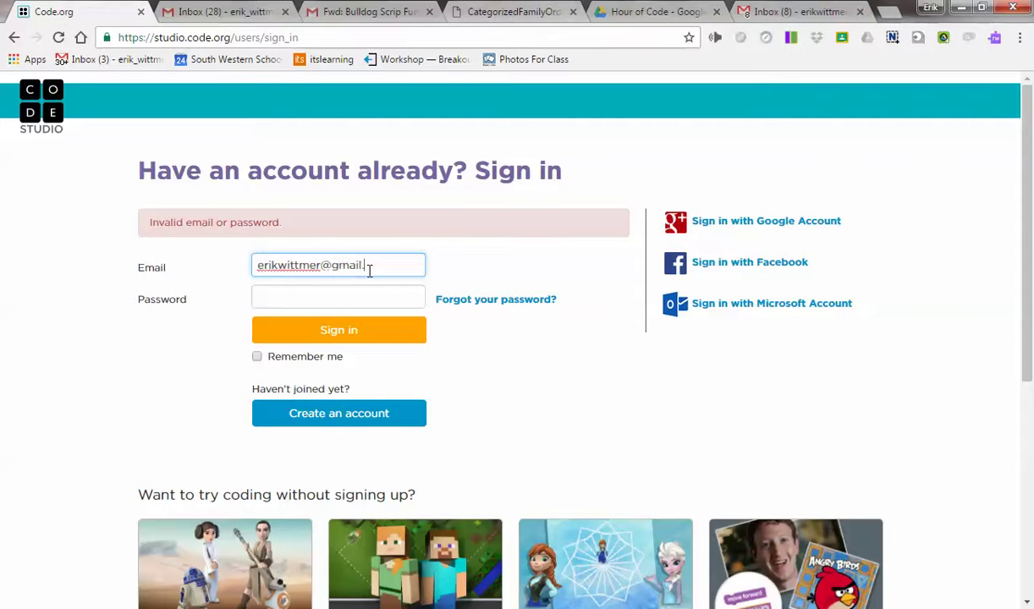
key(Tab)
text(*******)
key(Return)
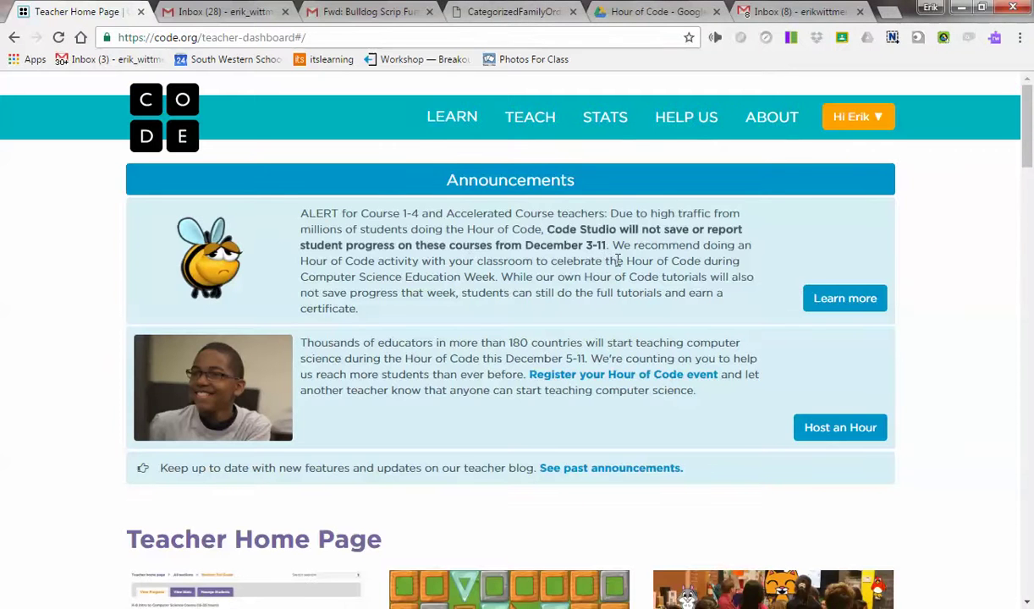
Step: Go to Student Accounts and Progress from the teacher home page and start a new section
scroll(611, 269, down, 5)
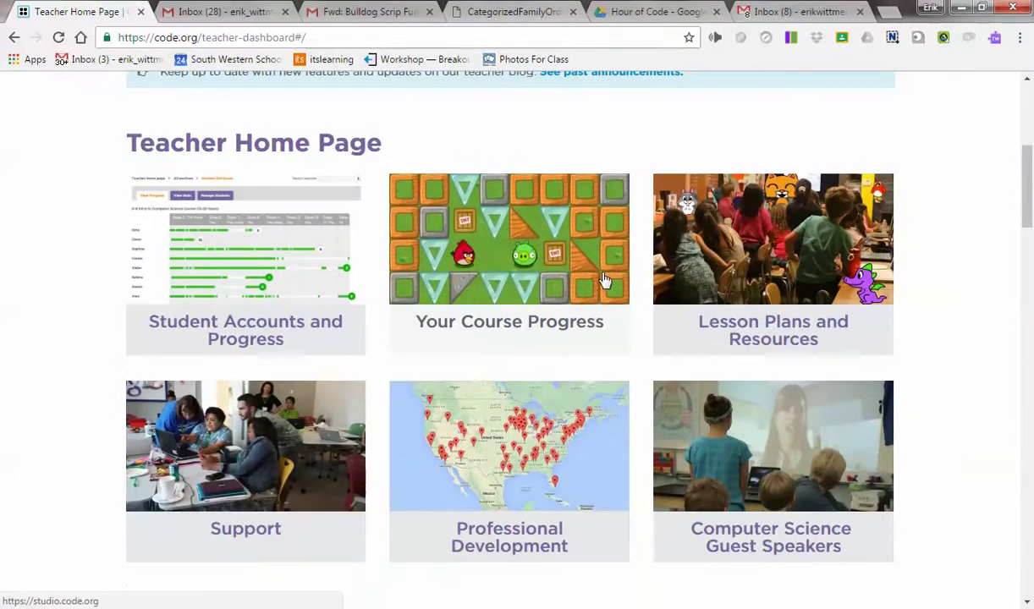
click(257, 329)
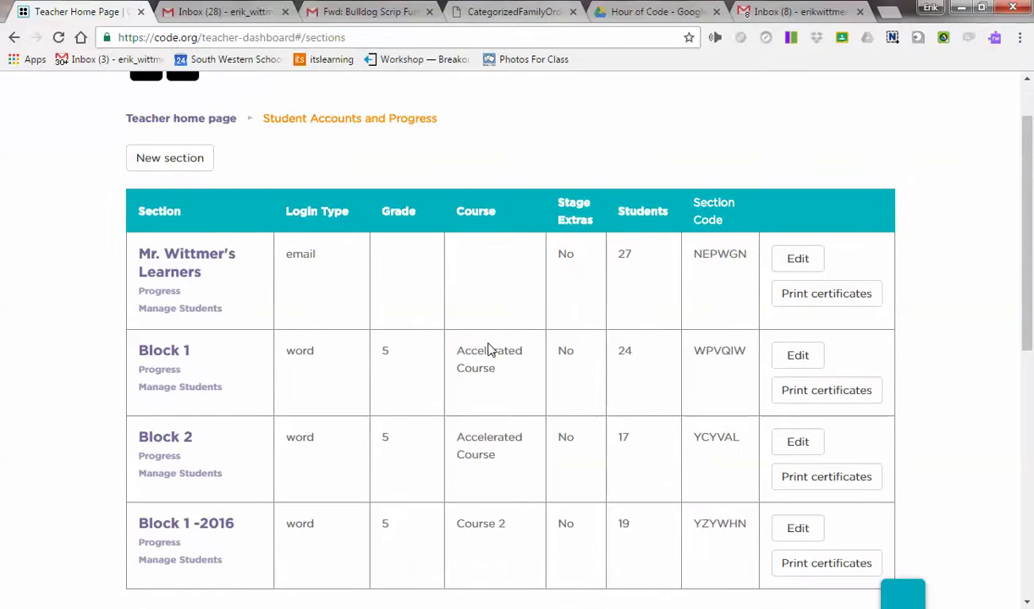
scroll(491, 348, down, 1)
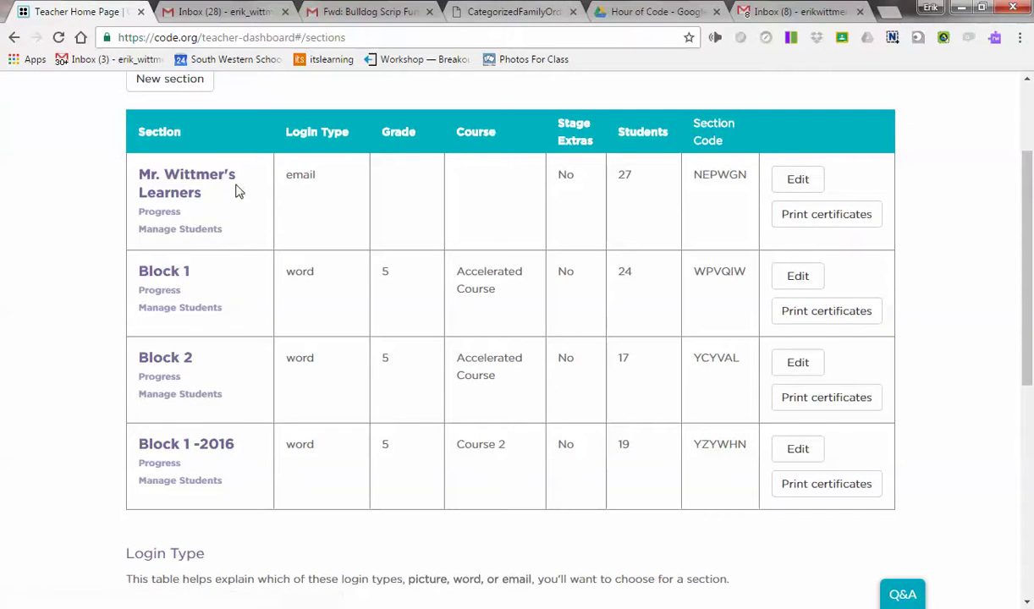
scroll(219, 369, up, 1)
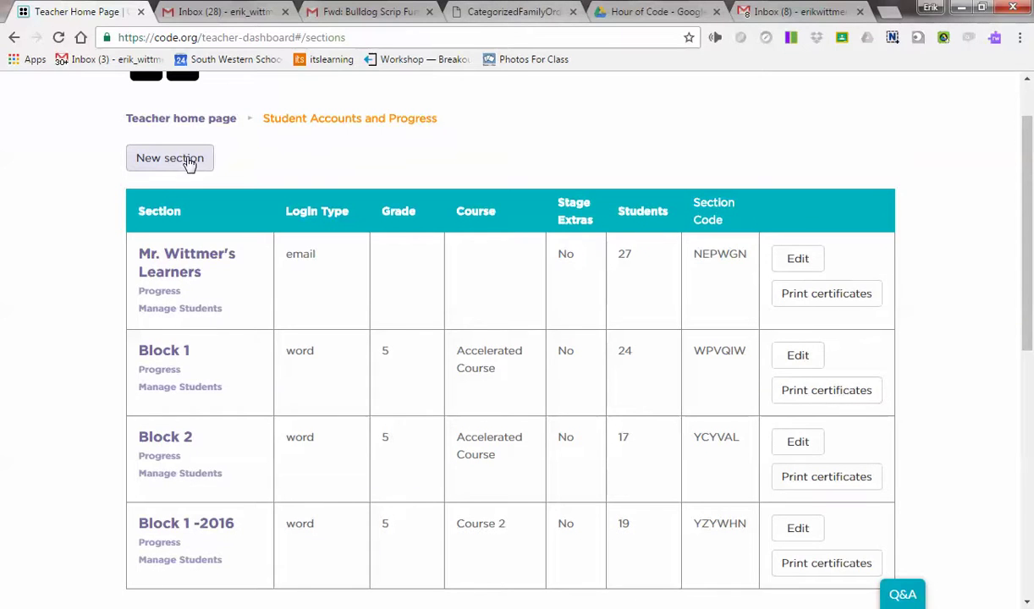
click(188, 161)
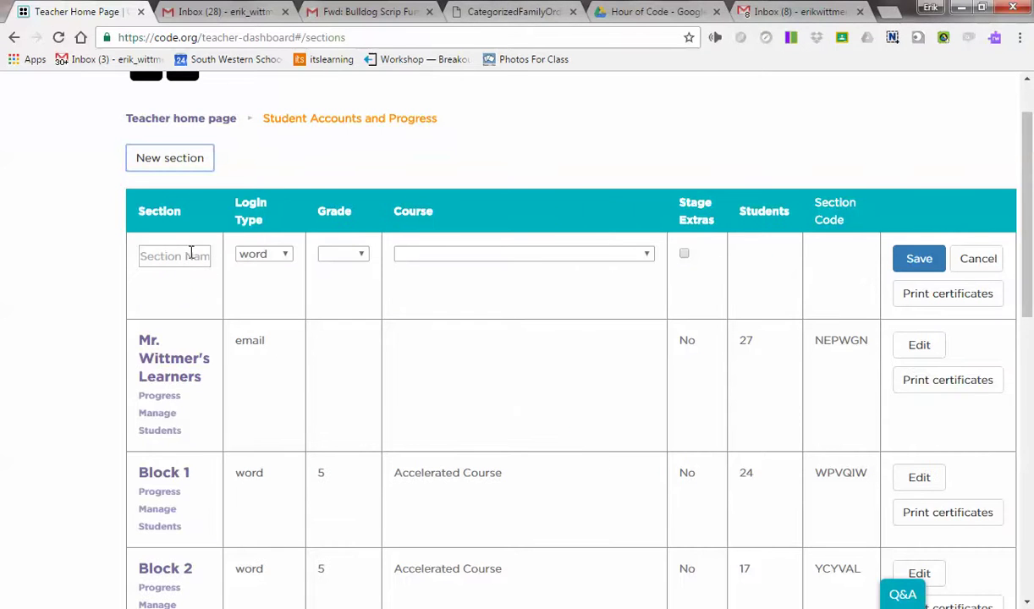
Step: Save section '2016-2017' with picture login, grade 1 and Unit 1: The Internet, and open its student page
click(188, 254)
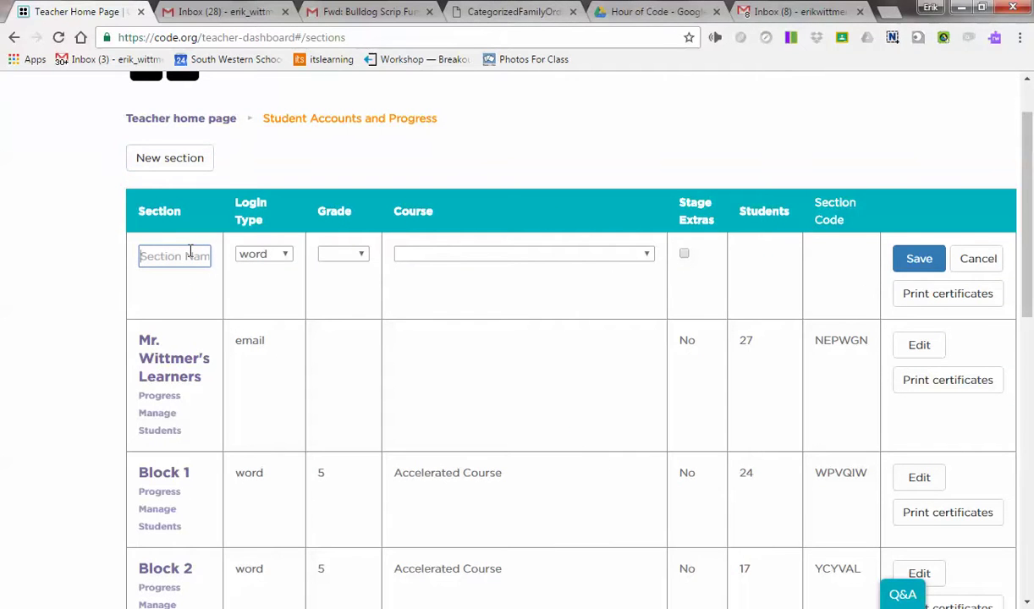
text(2016-2-1)
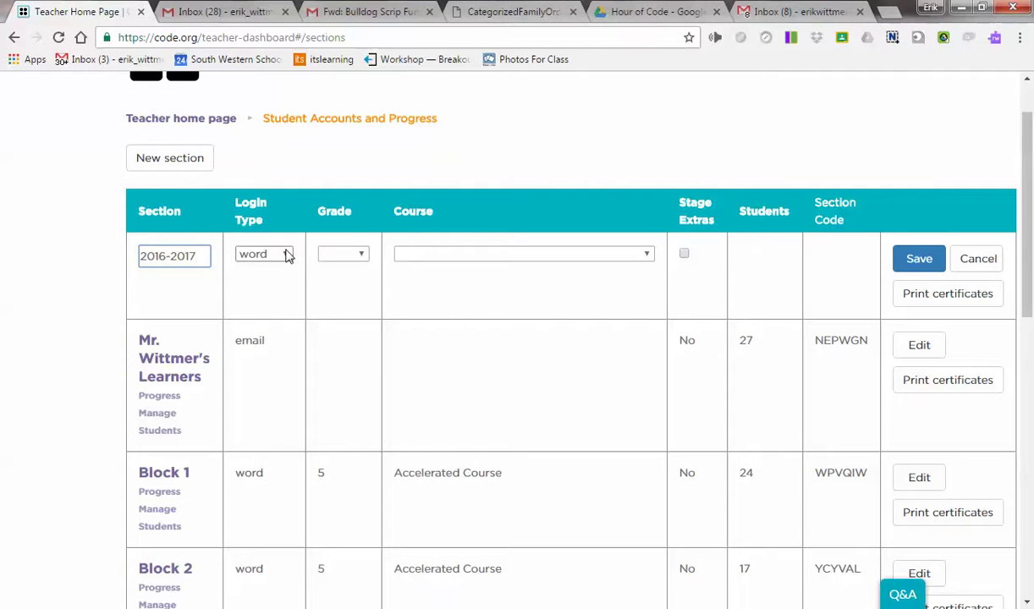
click(287, 259)
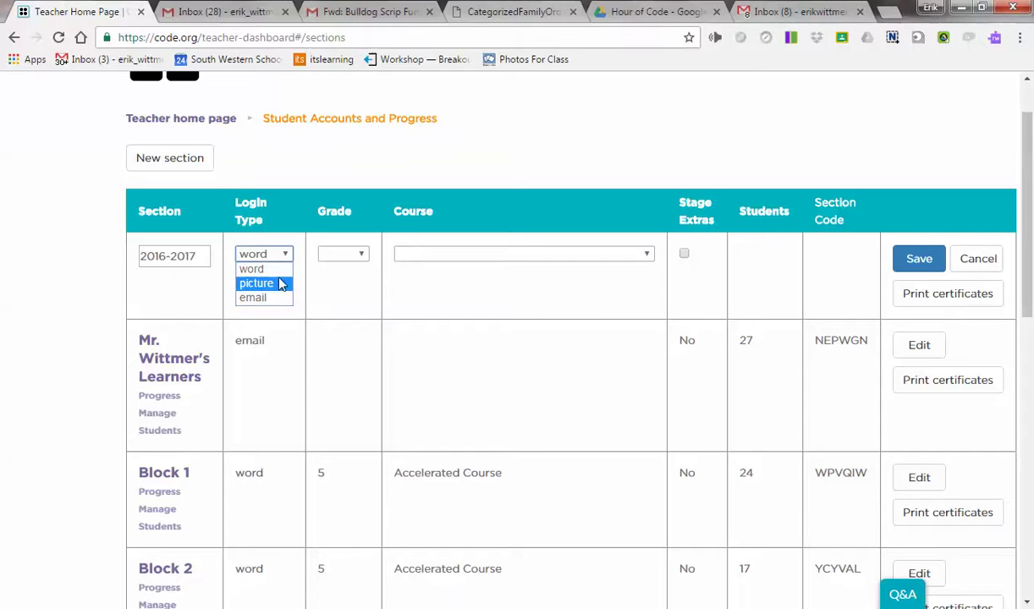
click(282, 284)
click(359, 257)
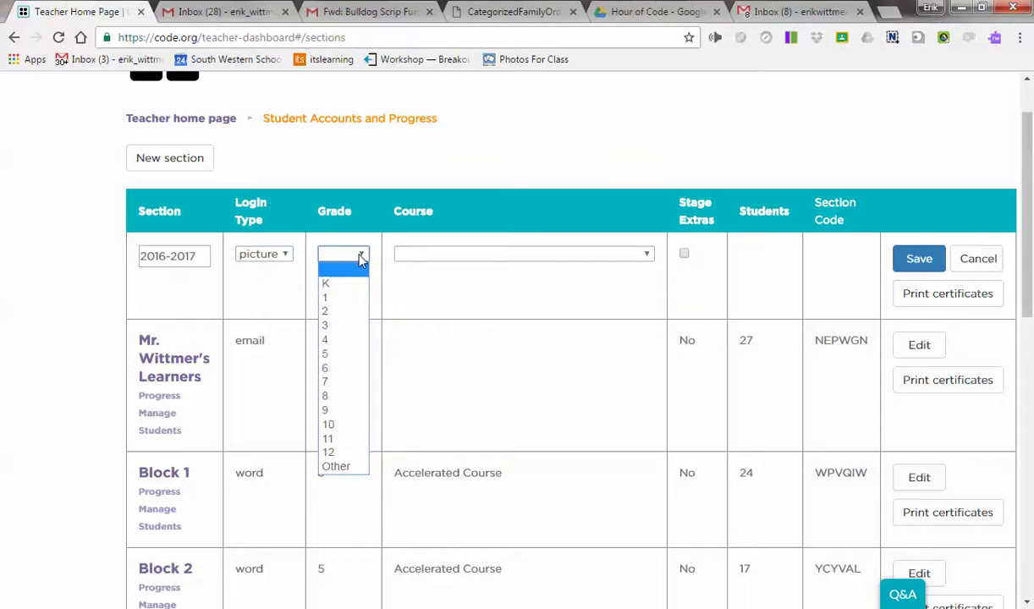
click(341, 298)
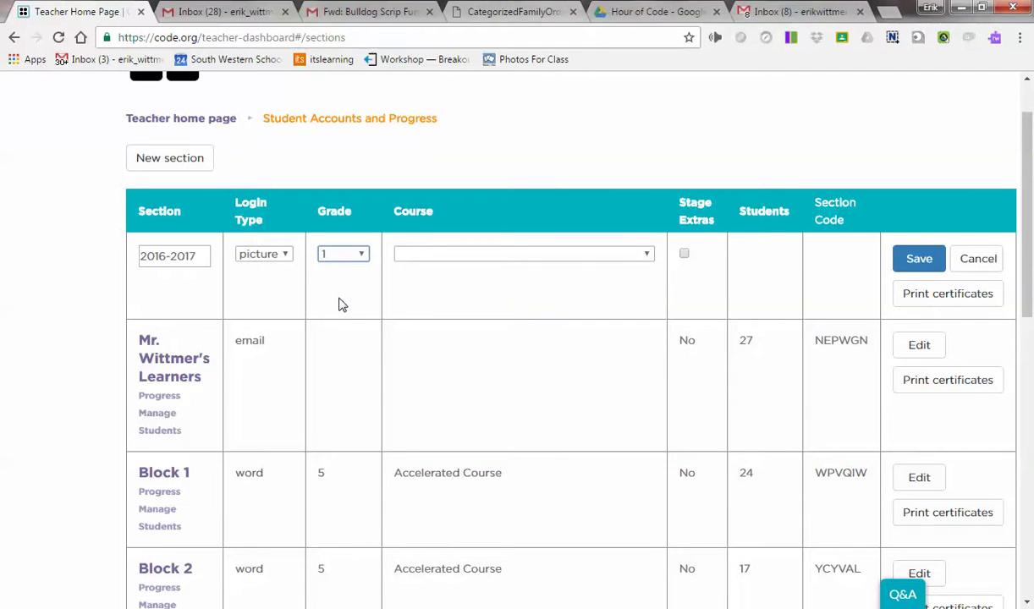
click(648, 255)
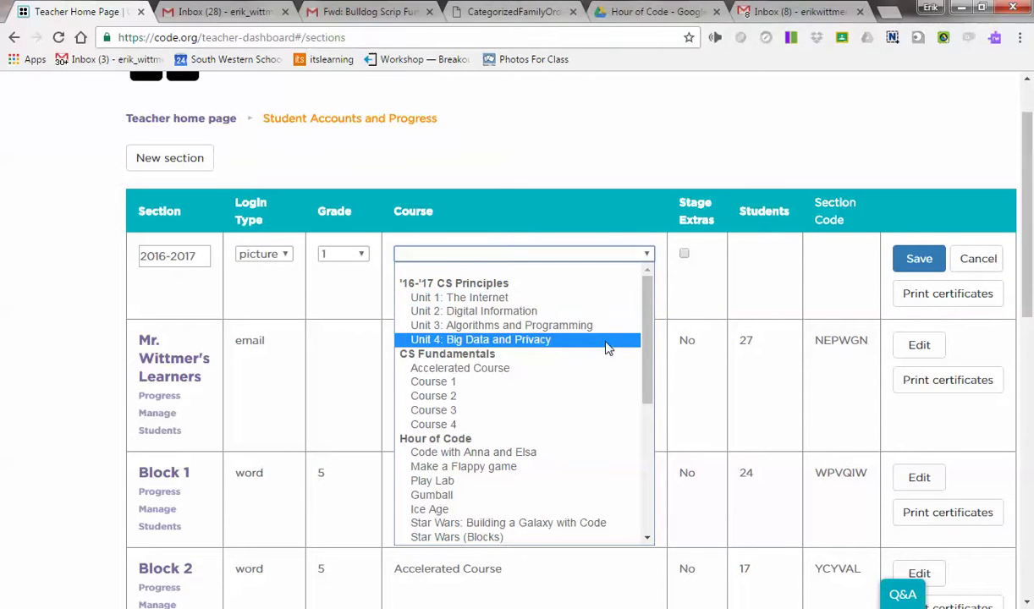
click(581, 299)
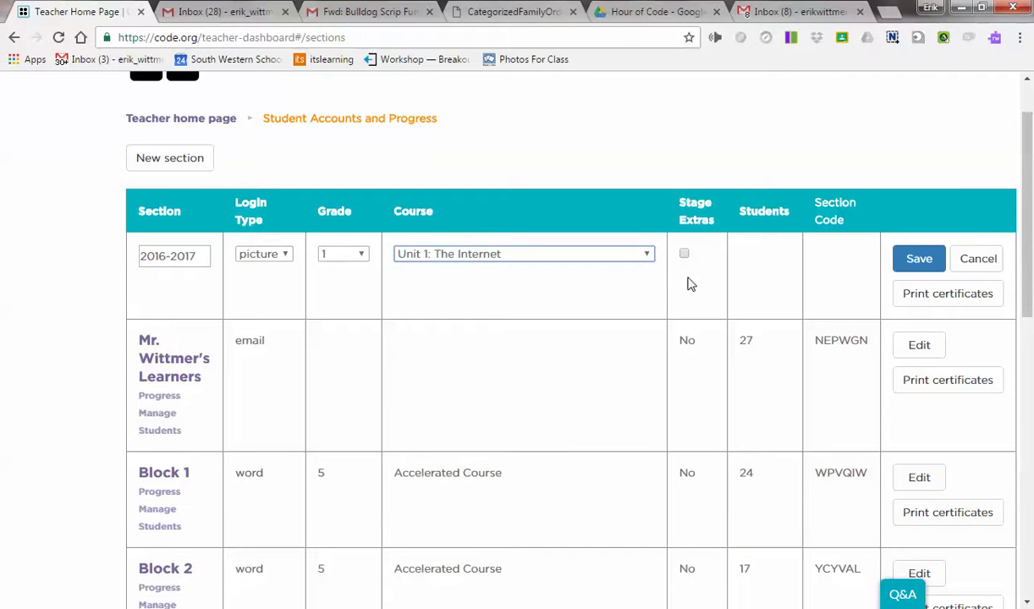
click(920, 264)
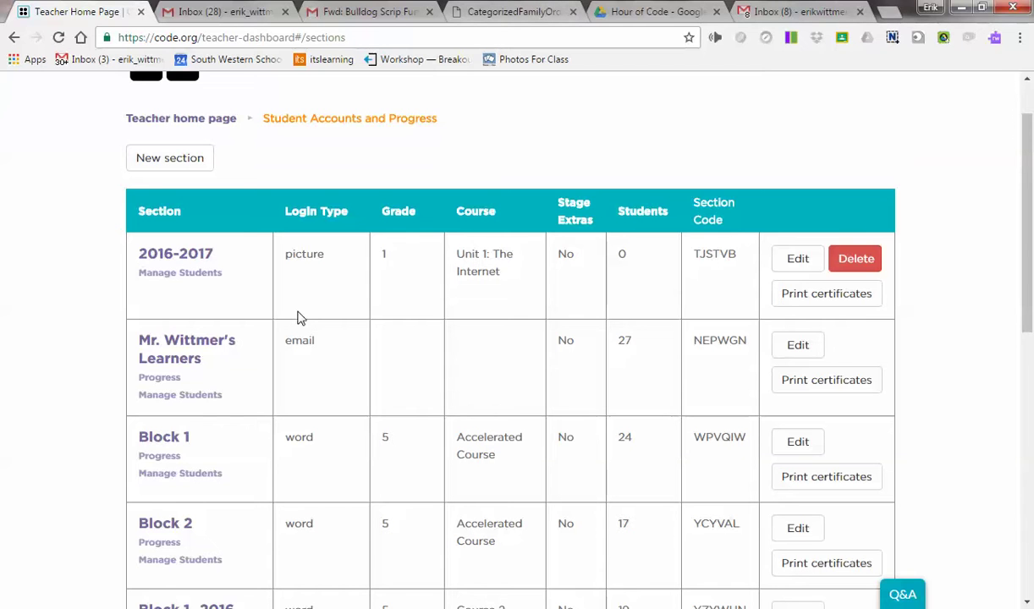
click(196, 281)
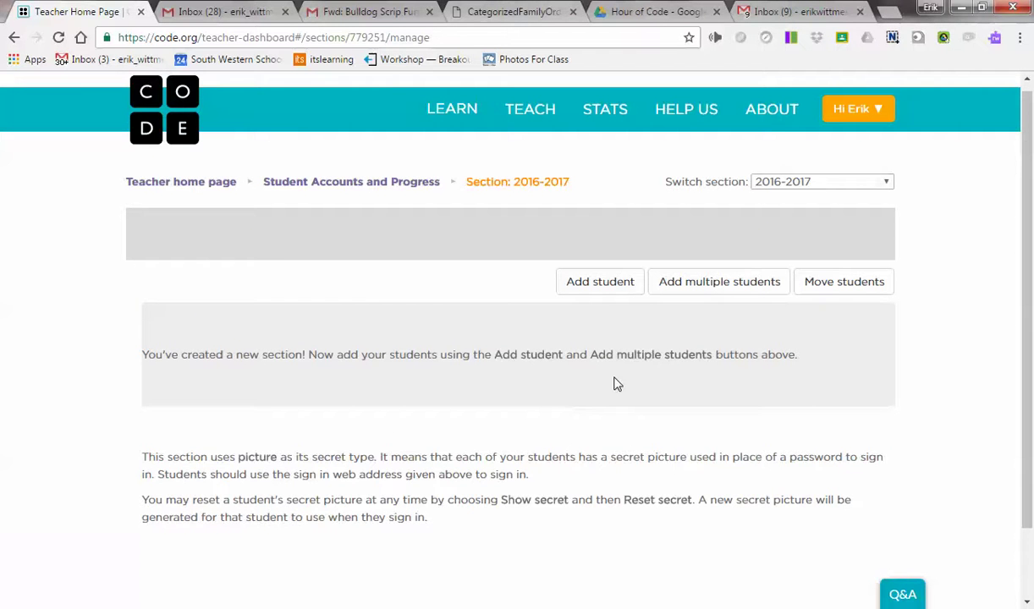
Step: Add a first student to the roster as a 7-year-old male
click(603, 286)
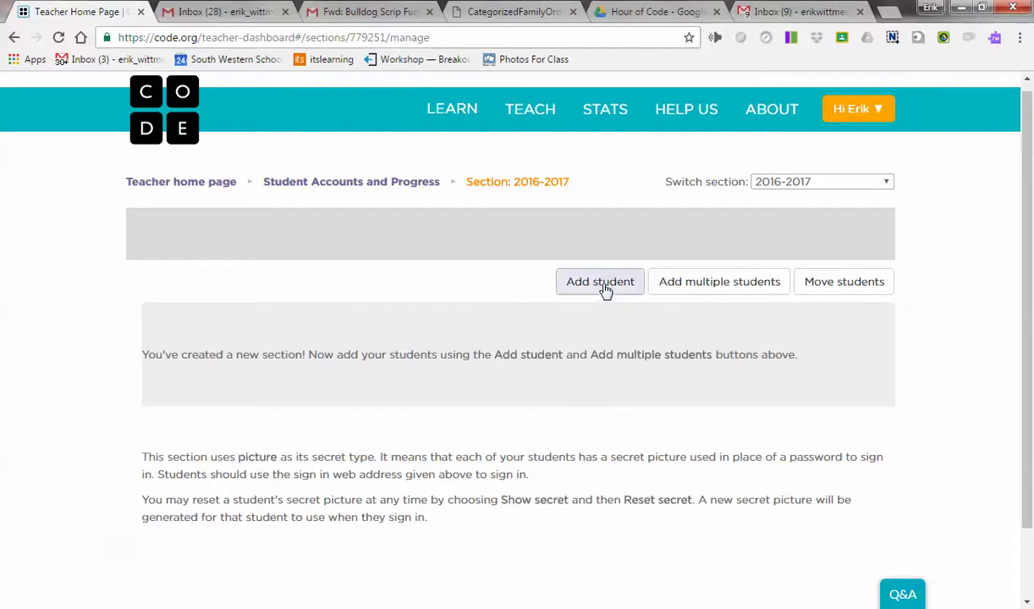
click(267, 366)
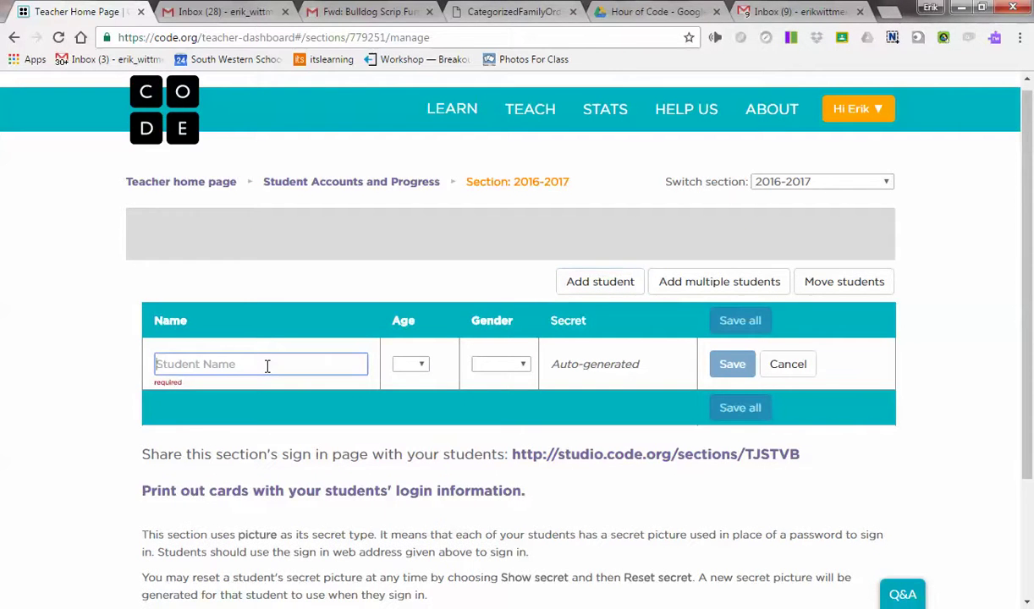
text(Joe)
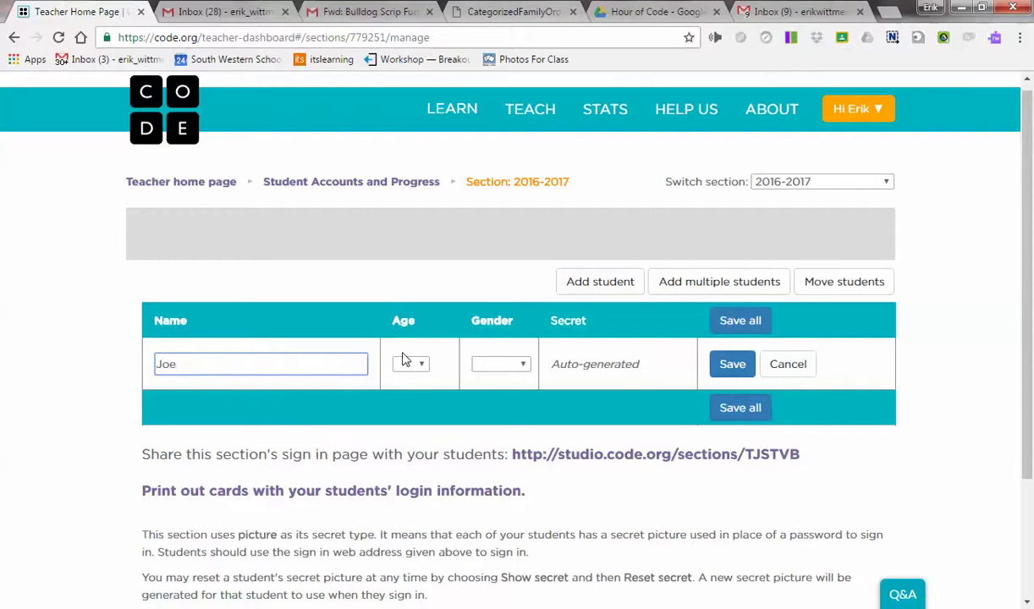
click(427, 371)
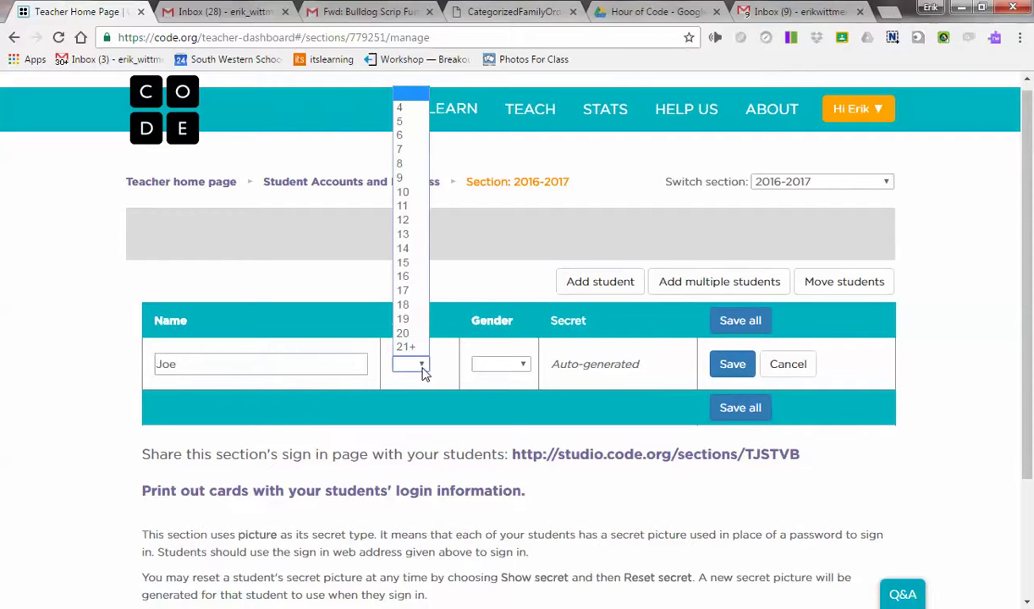
click(404, 150)
click(499, 364)
click(488, 408)
click(729, 363)
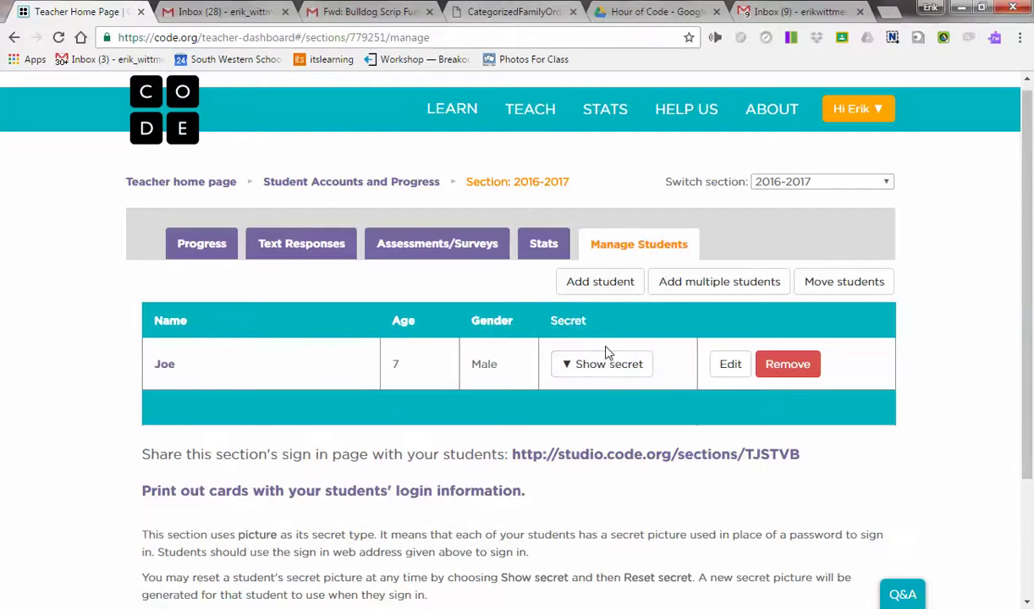
Step: Add a second student as a 6-year-old female and save the entry
click(604, 286)
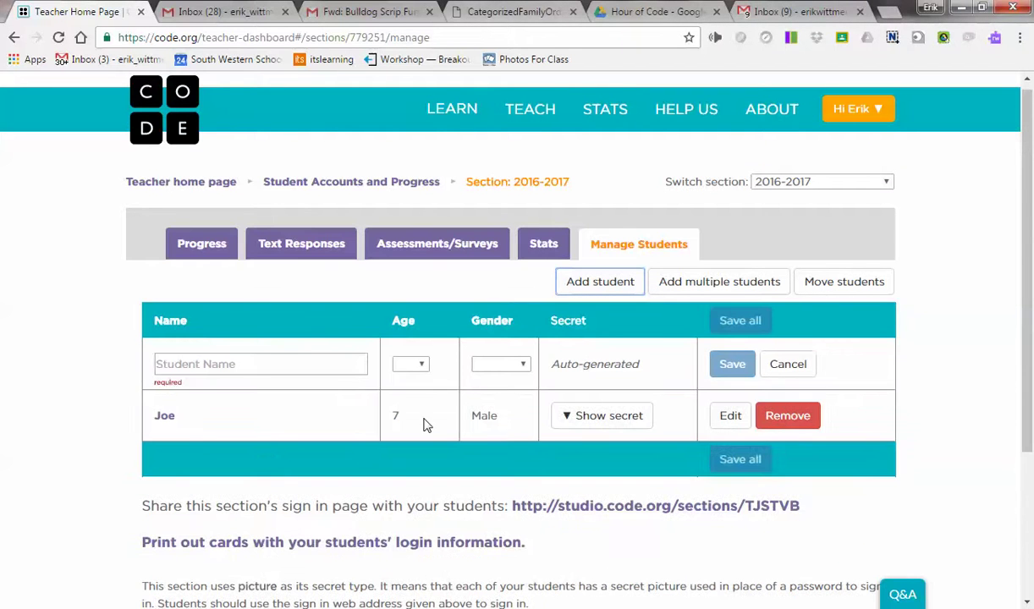
click(309, 366)
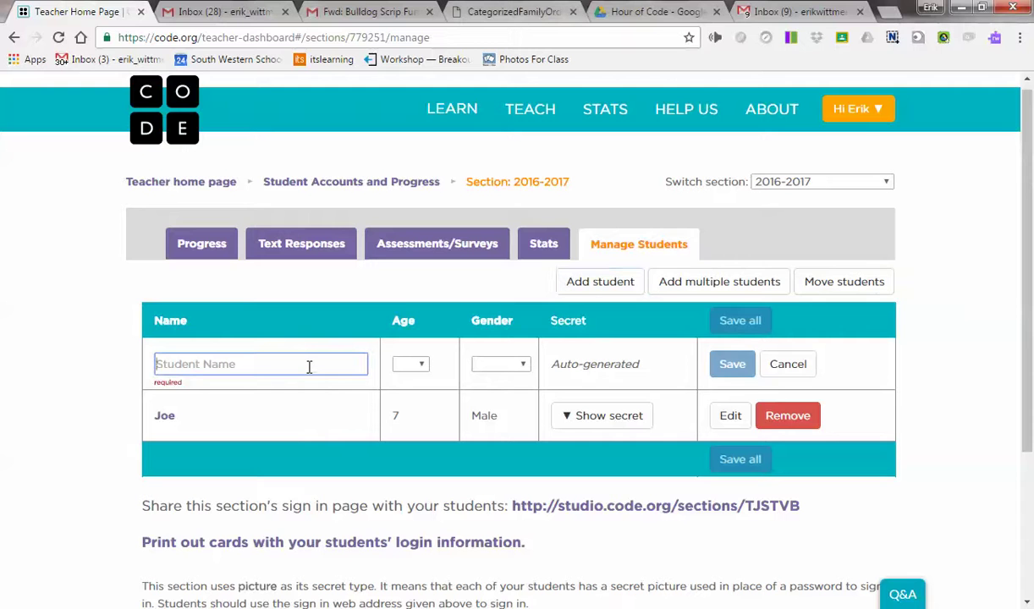
text(Barbie)
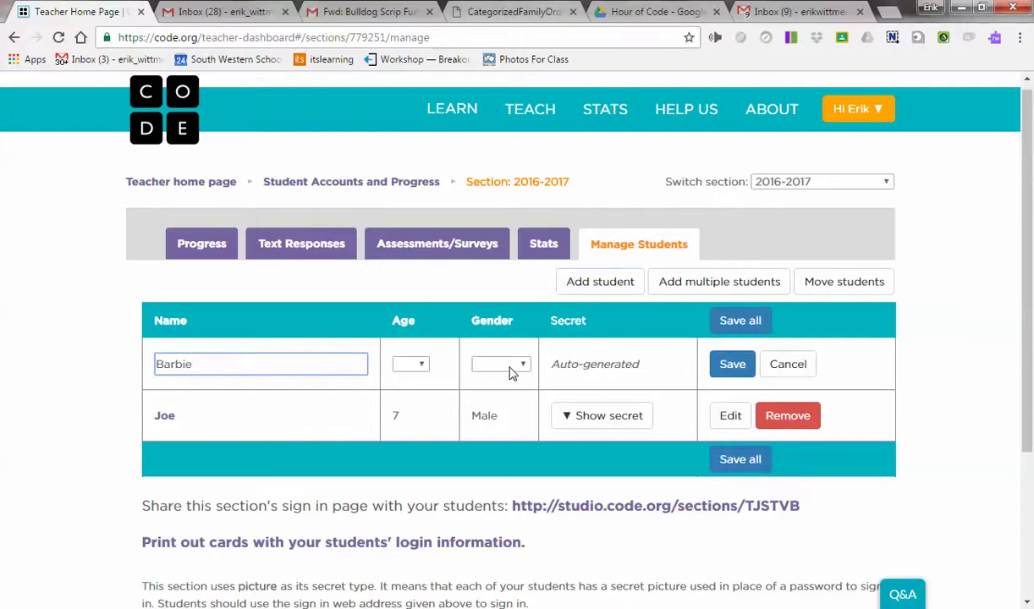
click(409, 363)
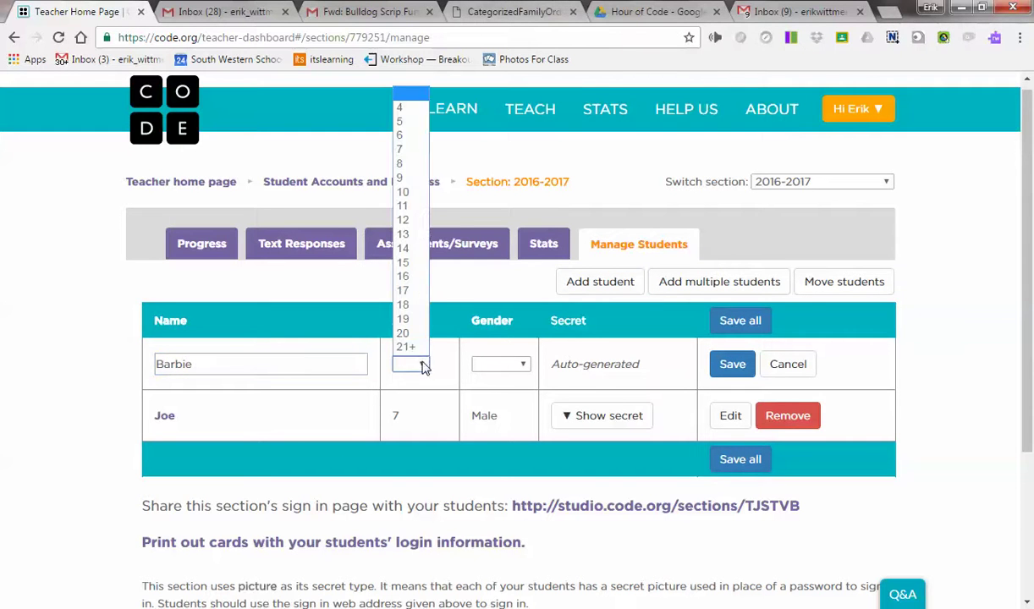
click(399, 137)
click(498, 364)
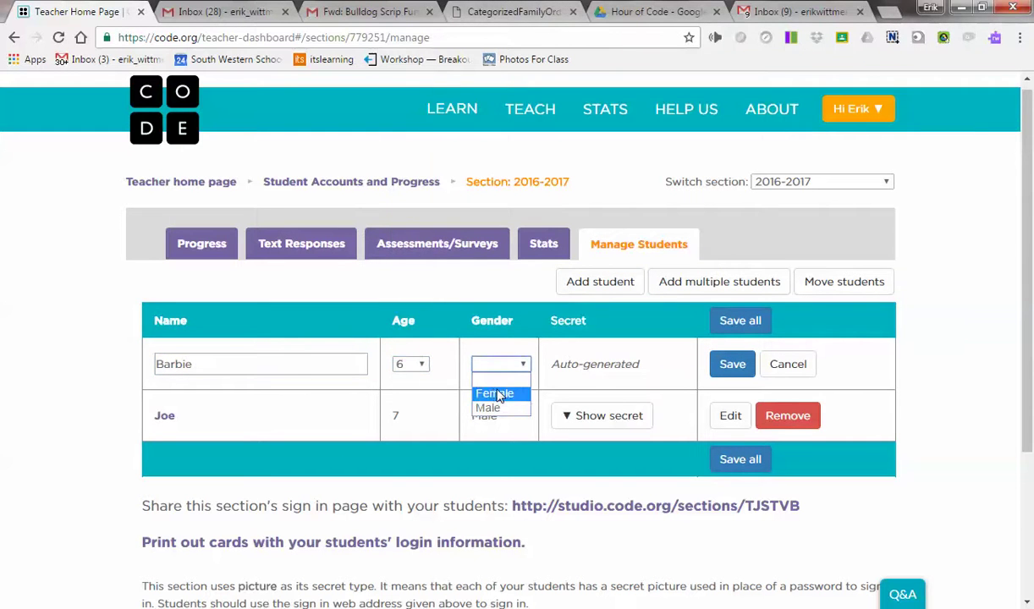
click(495, 394)
click(732, 364)
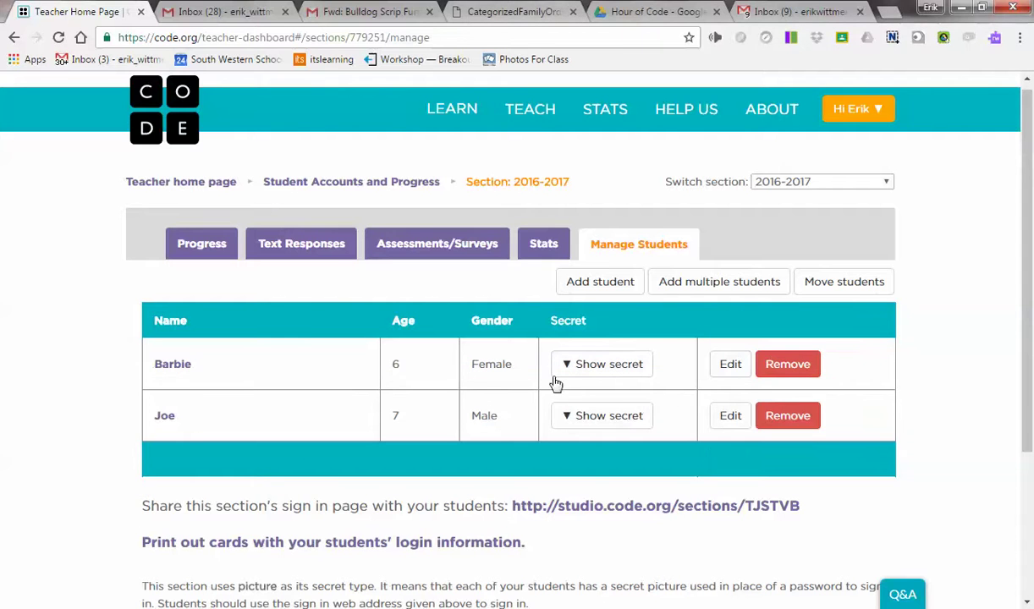
click(725, 284)
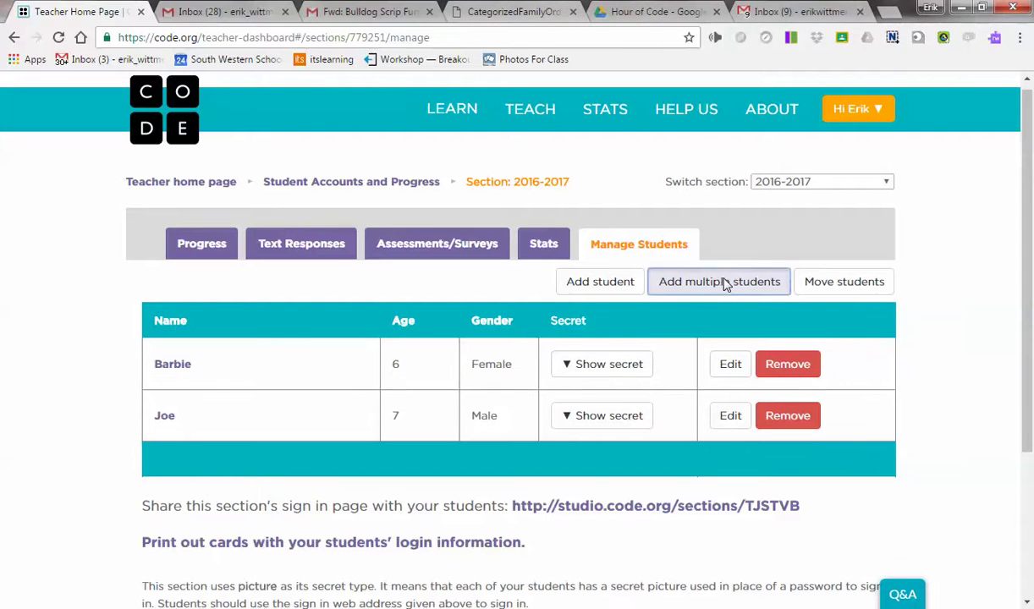
Step: Enter the two new student names one per line and add them as roster rows
click(274, 378)
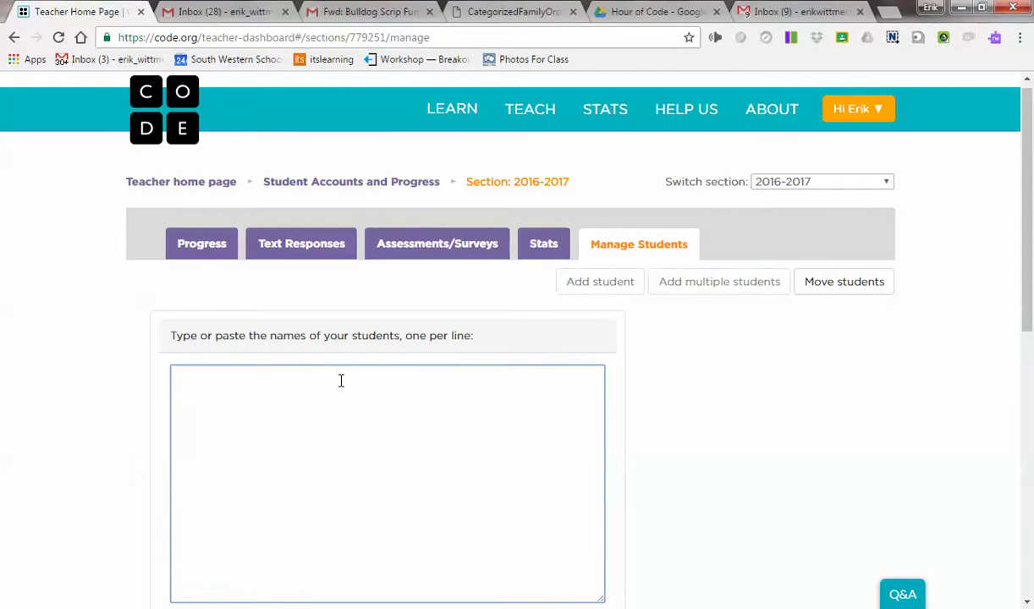
click(594, 286)
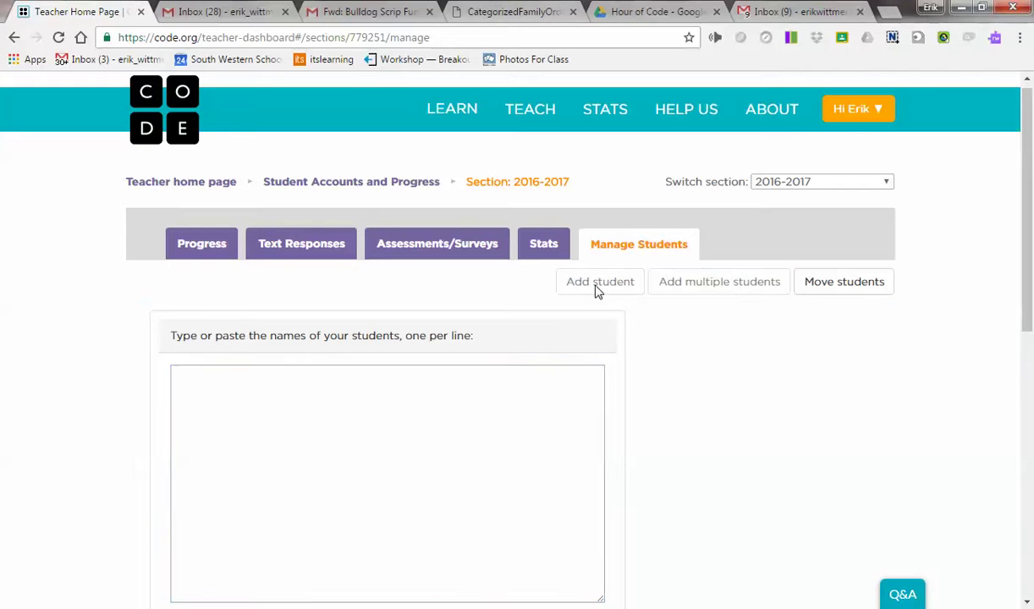
click(402, 386)
text(Jen)
key(Return)
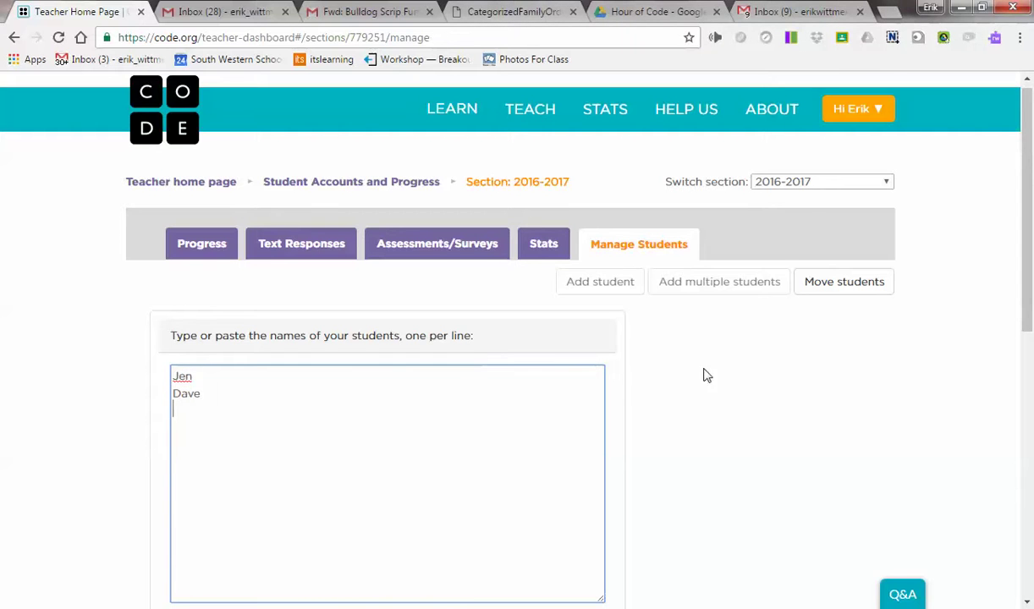
scroll(819, 427, down, 2)
click(184, 470)
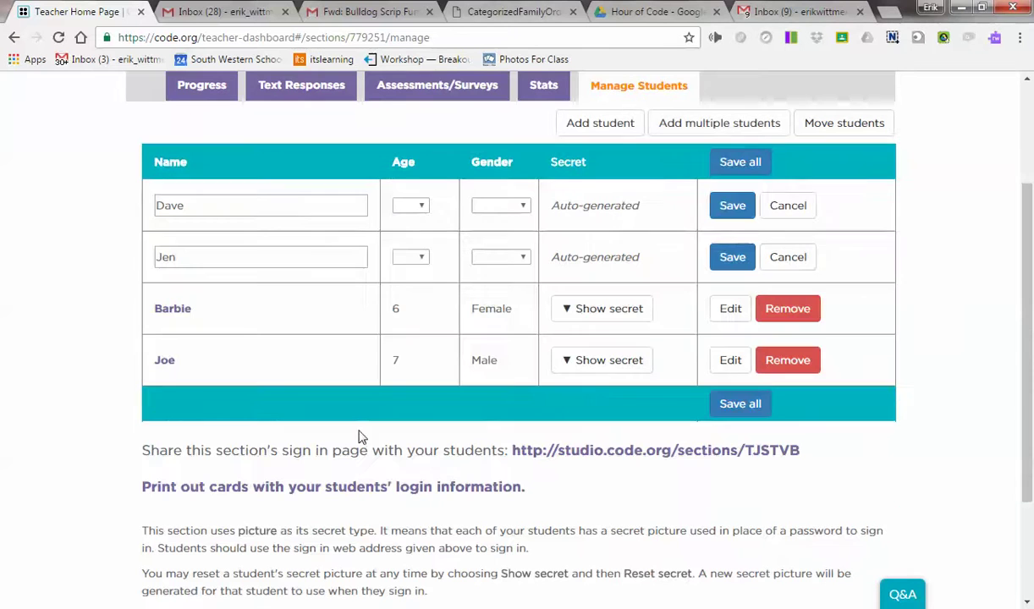
Step: Set one new student to age 6, Female and the other to age 7, Male, saving both
click(421, 257)
click(415, 318)
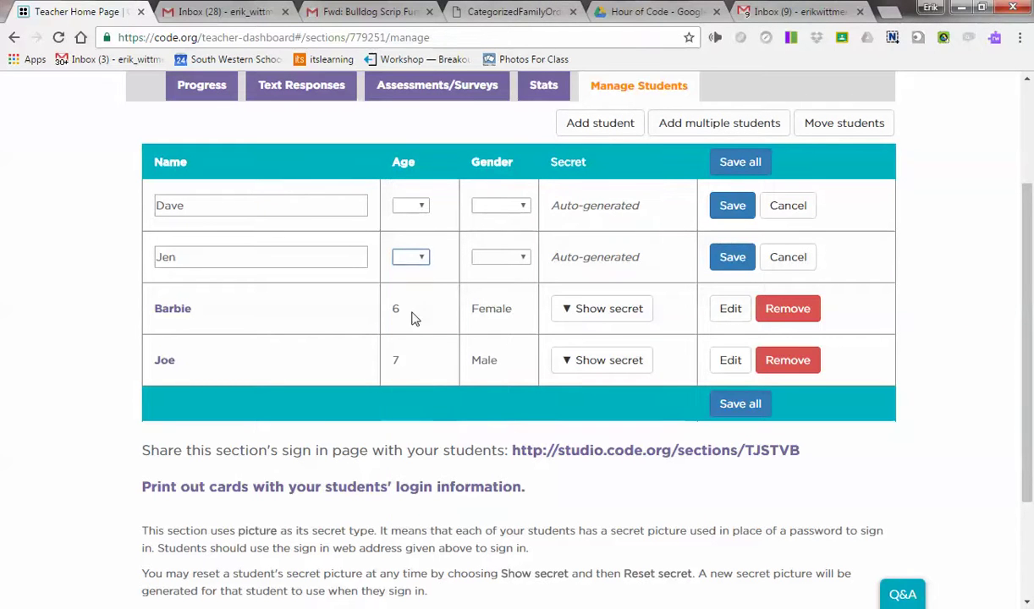
click(510, 263)
click(499, 287)
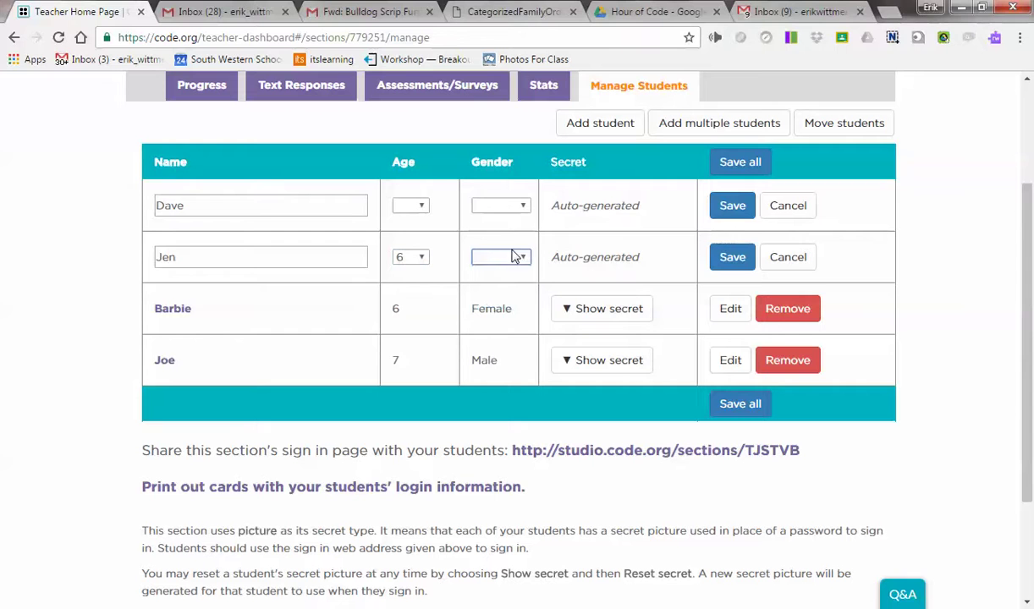
click(507, 206)
click(502, 250)
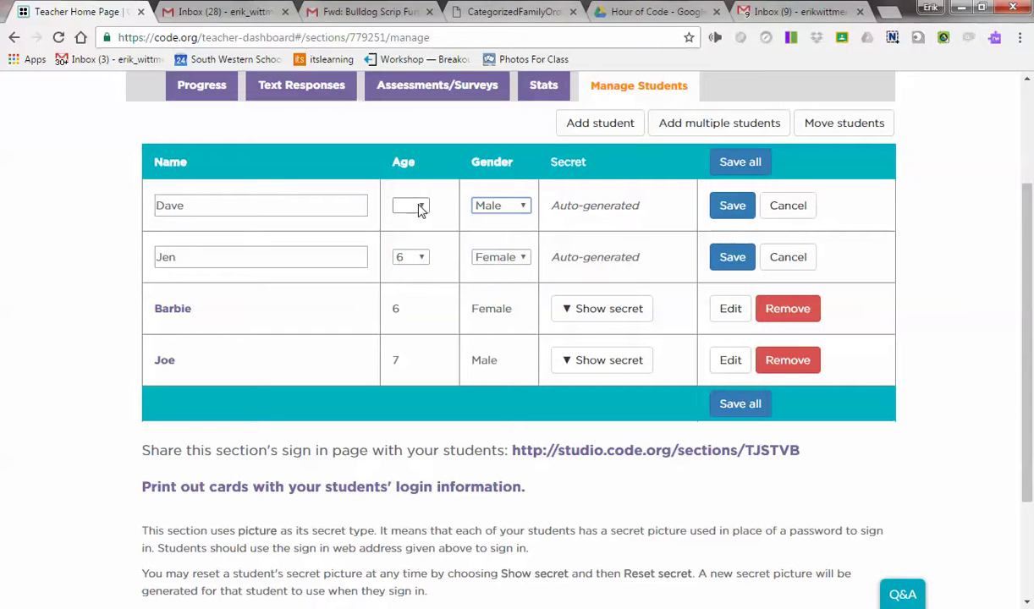
click(414, 205)
click(401, 279)
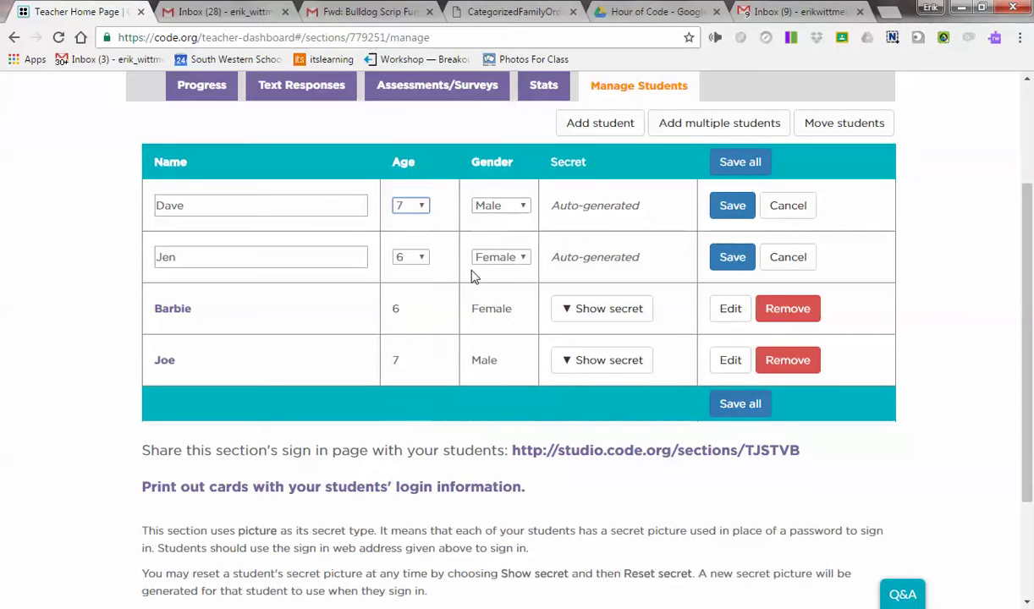
click(728, 212)
click(729, 259)
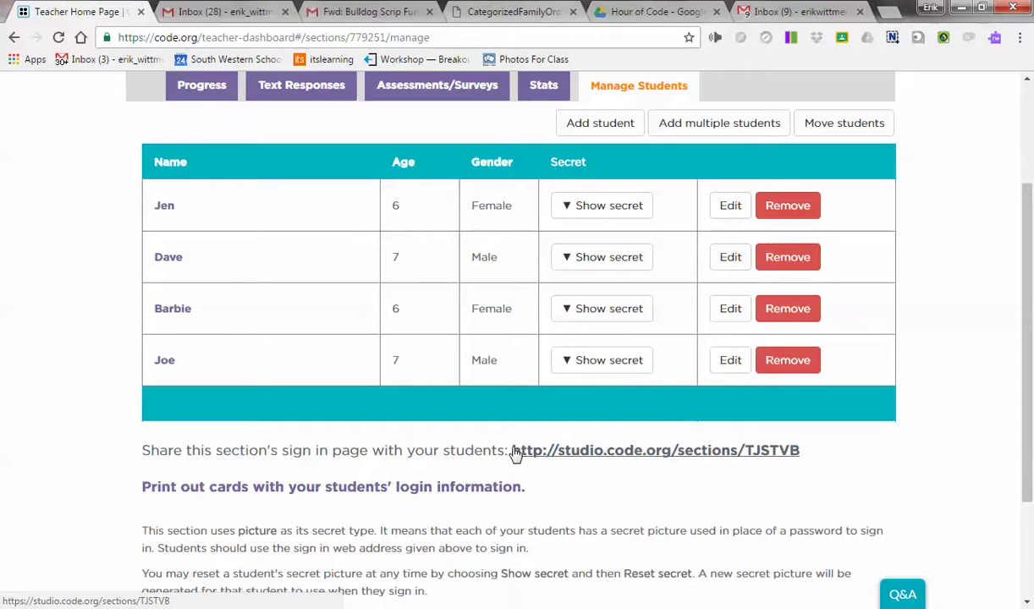
Step: Open the printable login-information cards for the section's students
drag(799, 450, 499, 453)
key(ctrl+c)
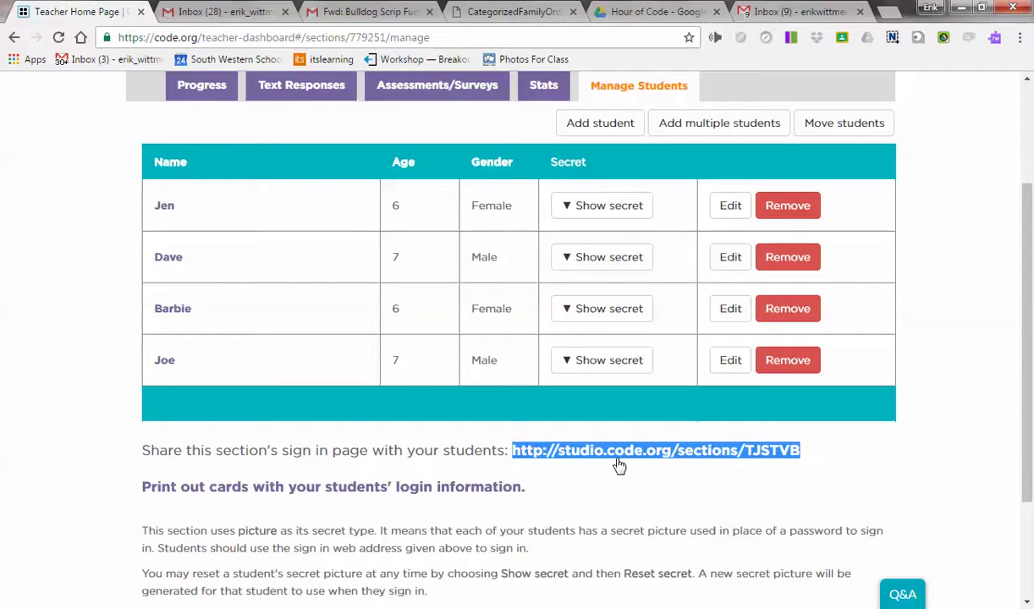
click(441, 489)
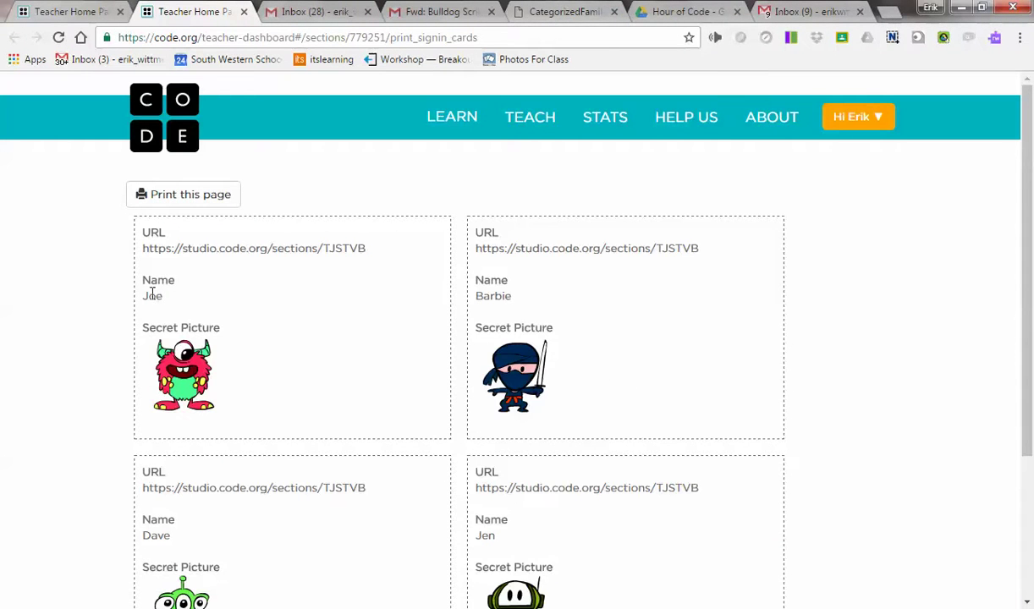
Step: Select the full section sign-in URL shown on the first student's card
drag(367, 248, 146, 254)
drag(161, 296, 148, 292)
click(208, 247)
drag(143, 250, 368, 247)
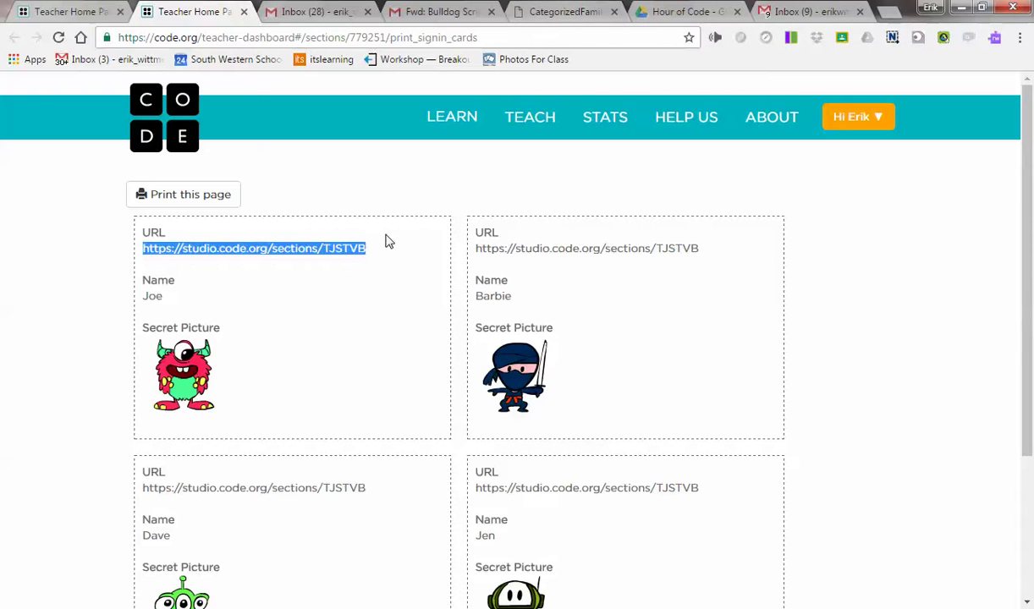
Step: Load the section's student sign-in page from the copied URL in a new tab
click(887, 11)
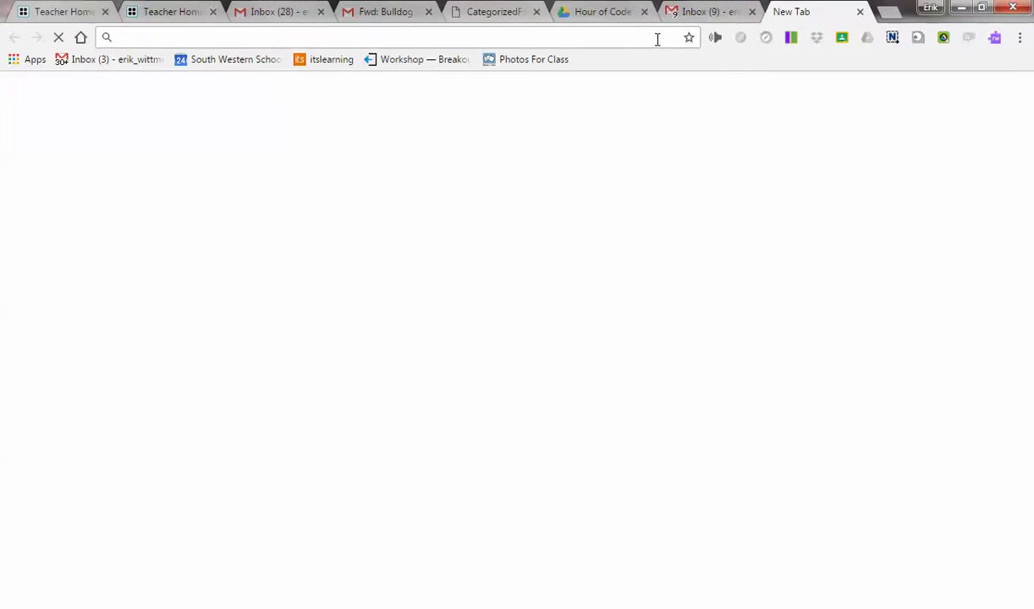
key(ctrl+v)
key(Return)
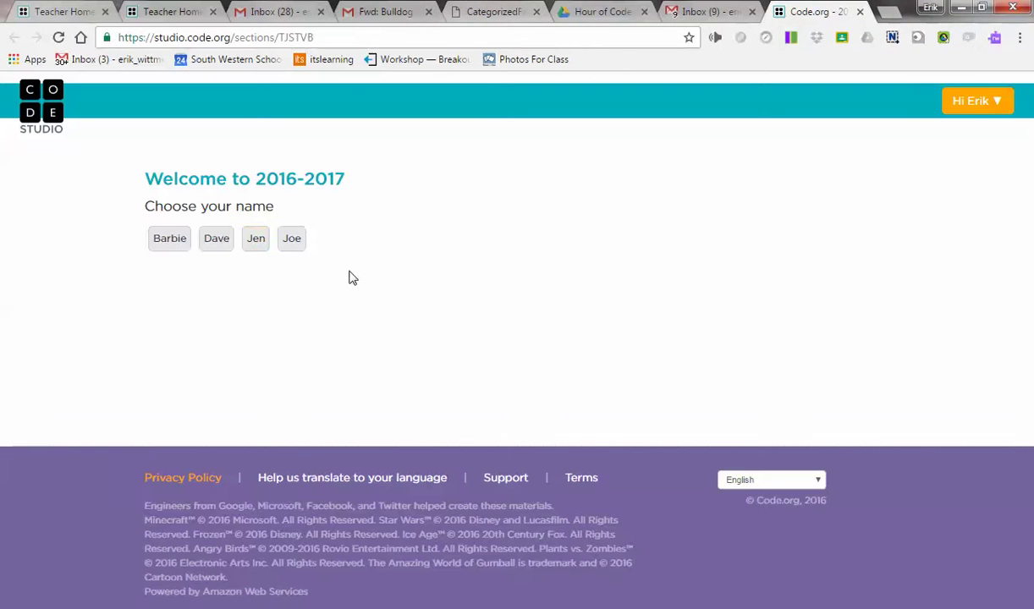
Step: Sign in as the first student with the monster secret picture, marking that a partner is present
click(293, 241)
click(191, 13)
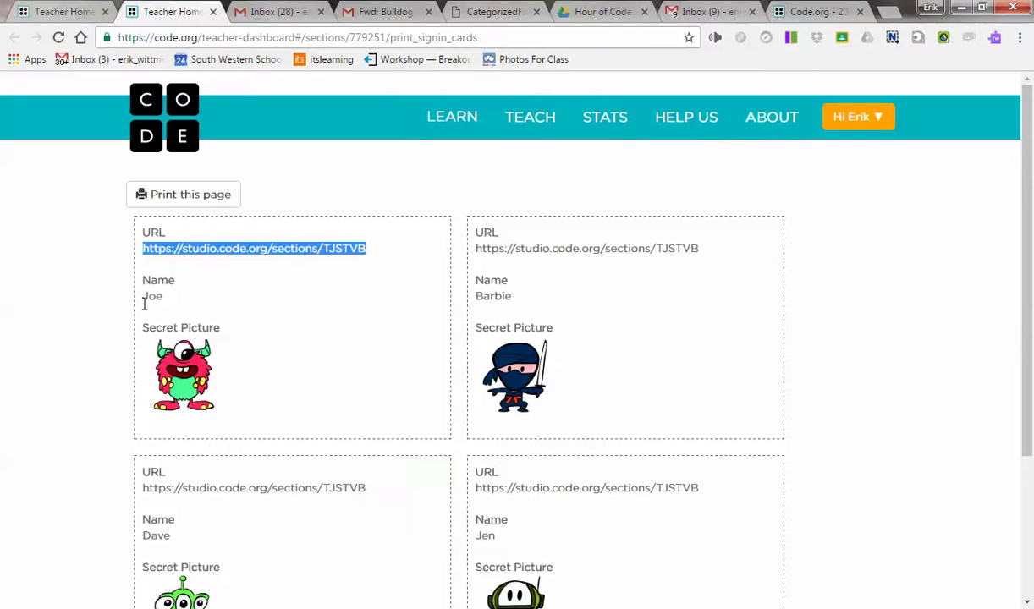
click(810, 12)
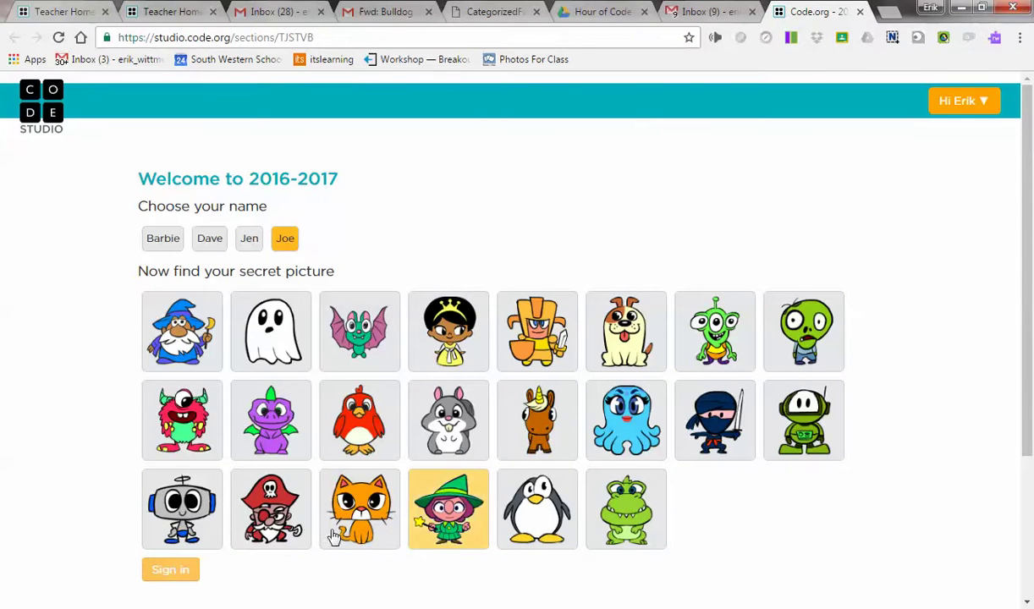
click(173, 432)
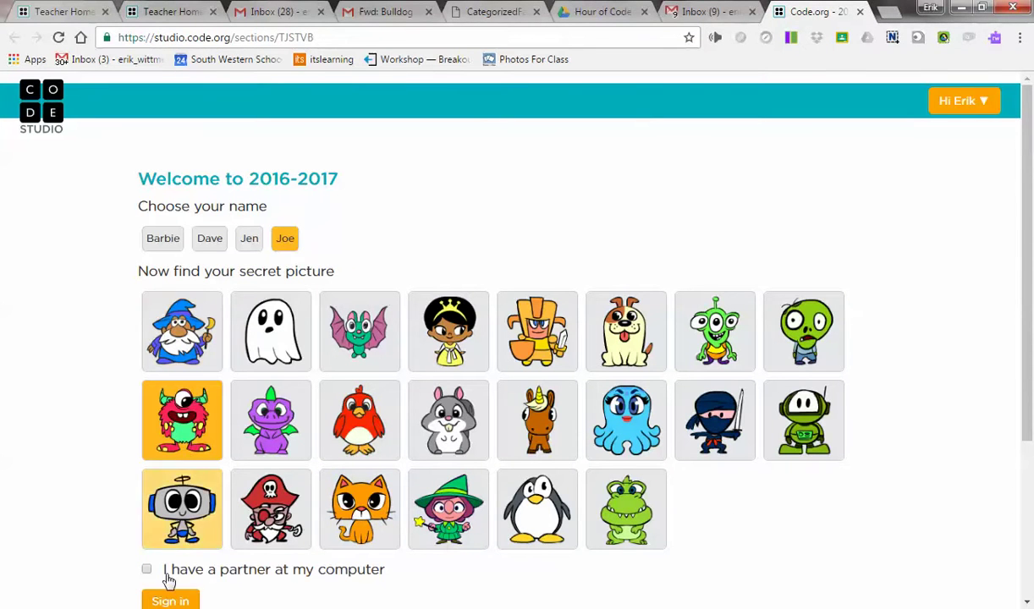
scroll(161, 563, down, 1)
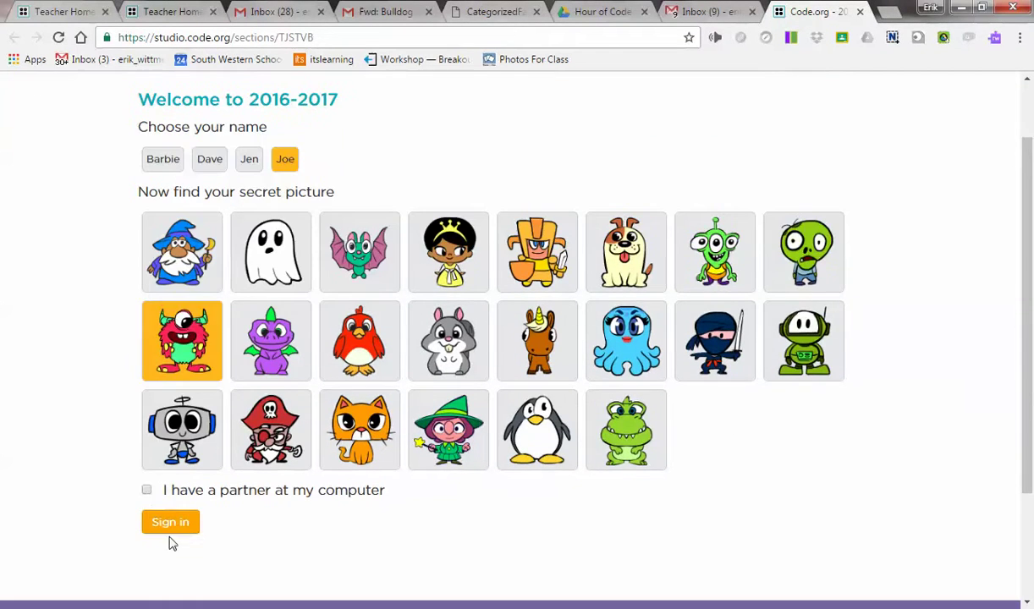
click(148, 494)
click(163, 526)
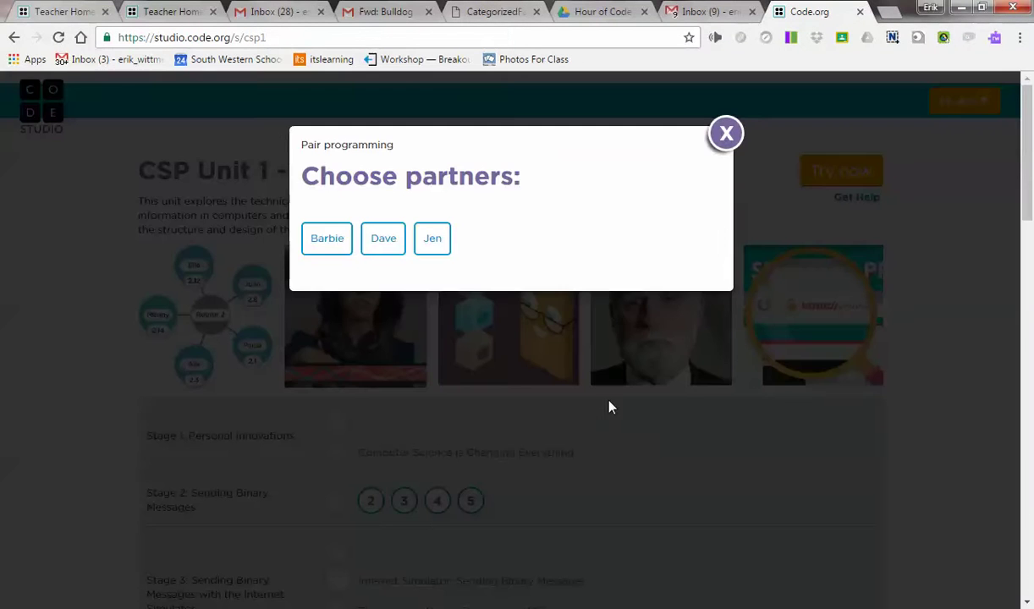
Step: Add the fourth student as pair-programming partner, then return to the sign-in cards tab
click(384, 241)
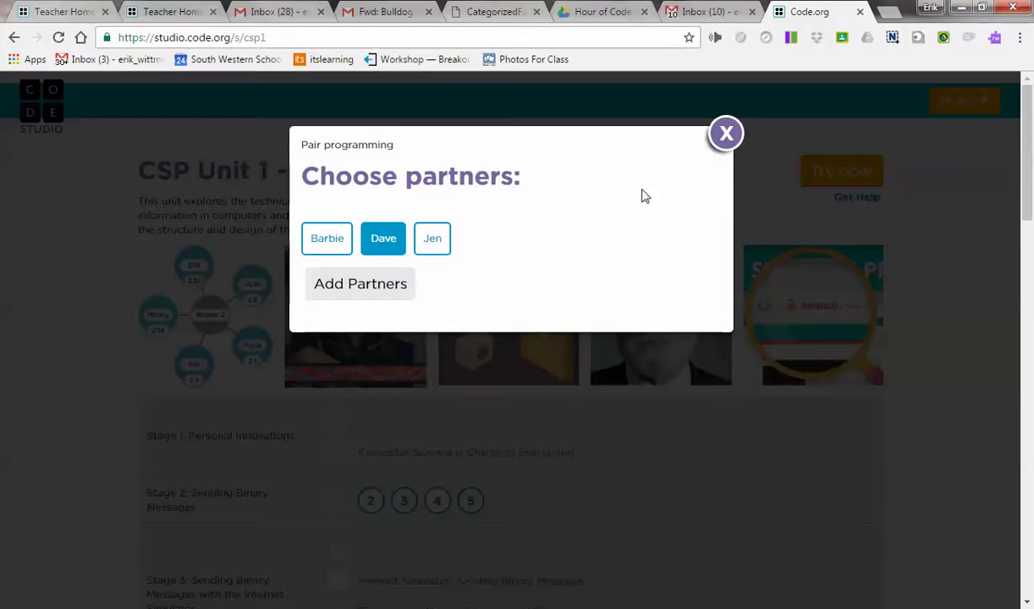
click(394, 284)
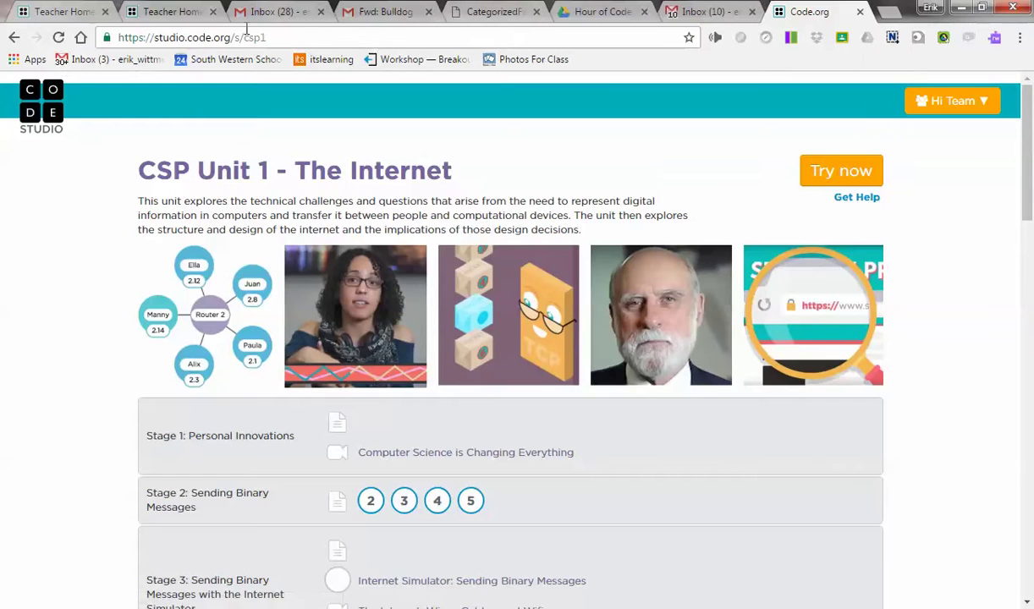
click(161, 15)
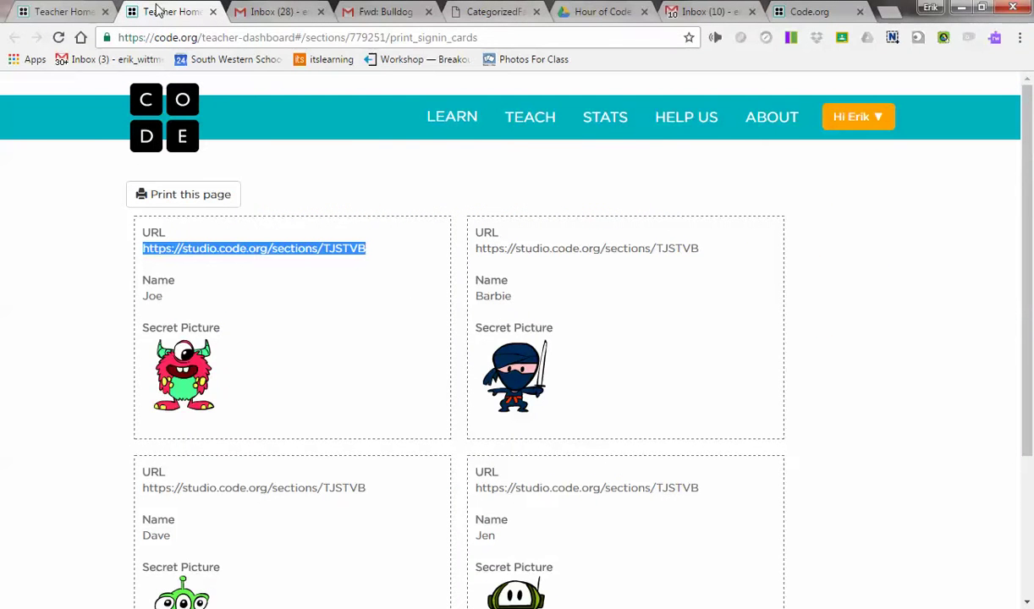
Step: Open the 2016-2017 section's Progress page and dismiss both error pop-ups
click(63, 13)
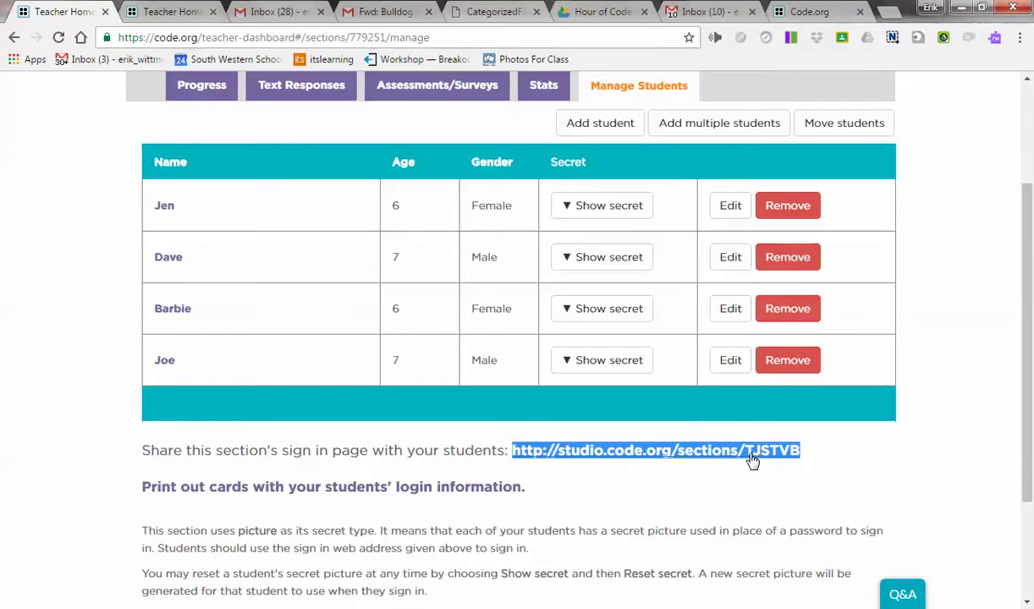
scroll(762, 461, up, 3)
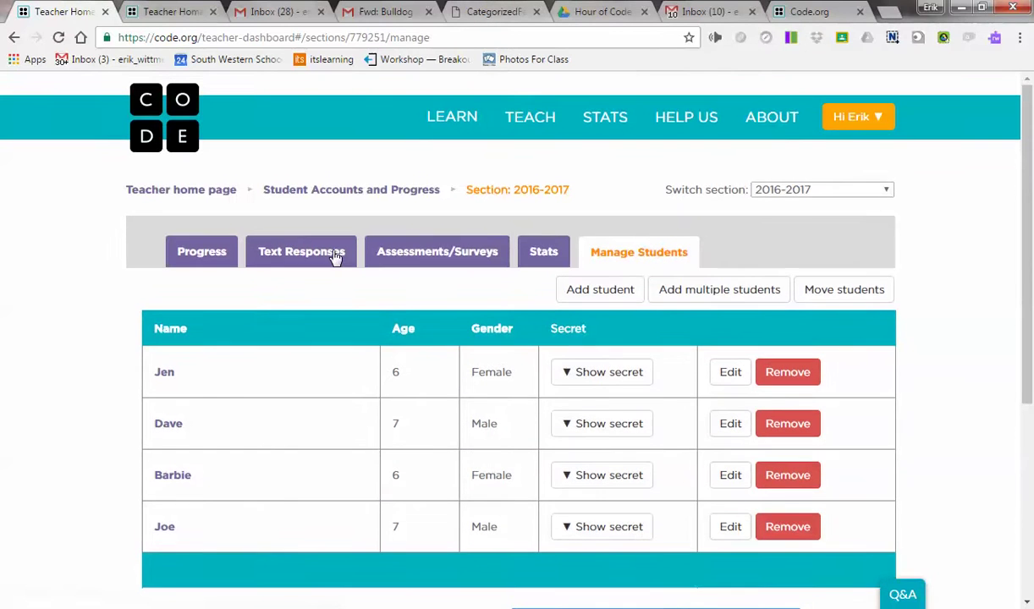
click(202, 252)
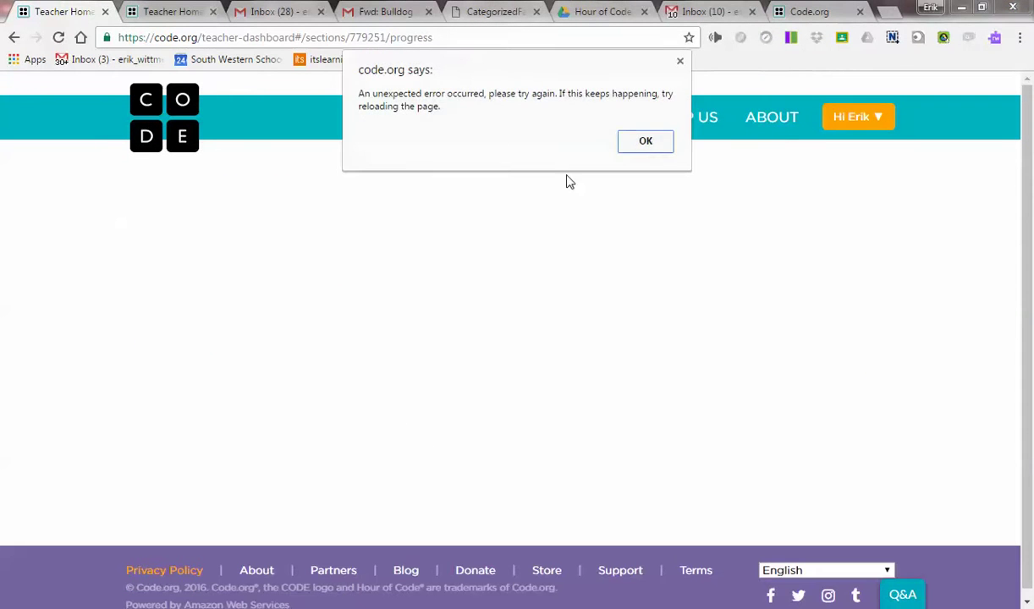
click(646, 143)
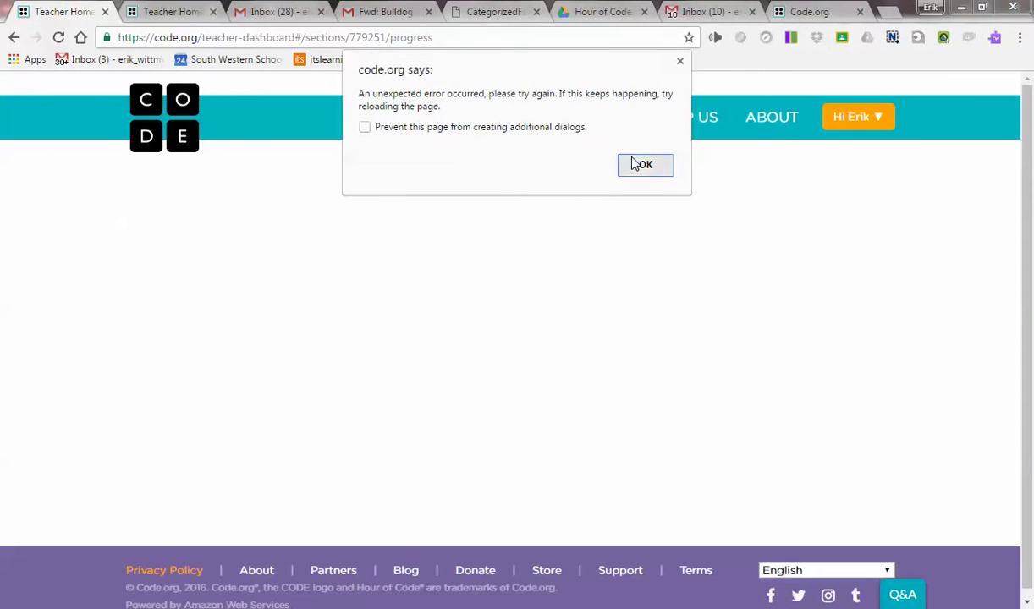
click(629, 160)
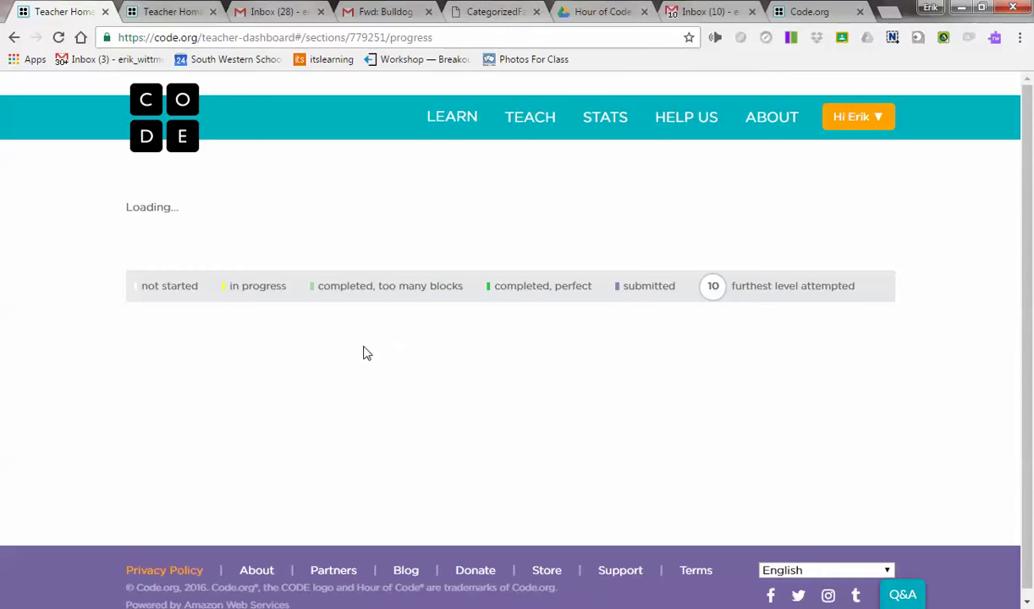